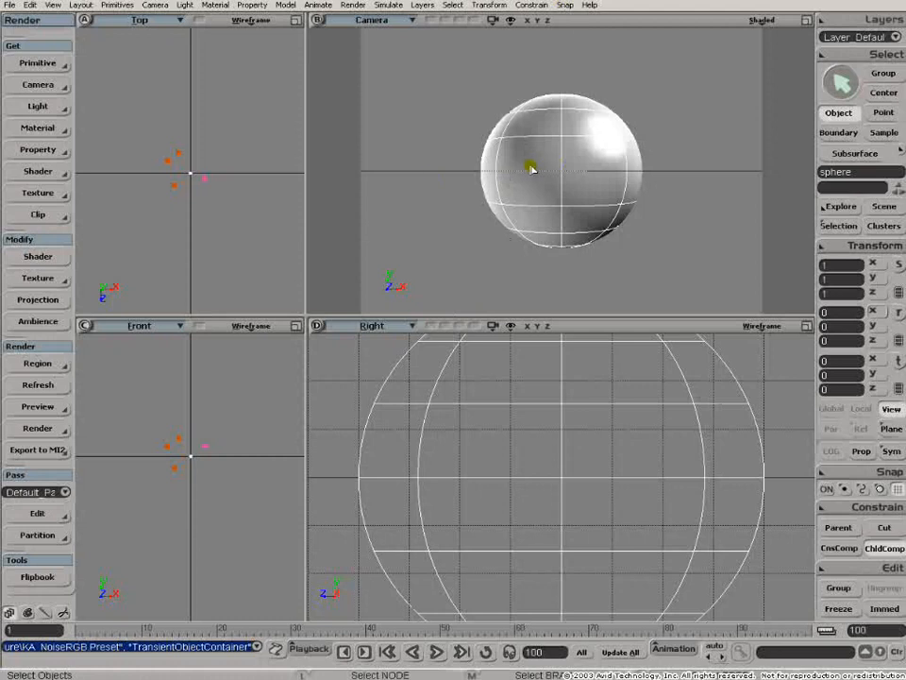
# - Open the sphere's render tree and add the KA_NoiseRGB texture preset from the Workgroup Application path, placing it beside the Phong node
pyautogui.press('7')
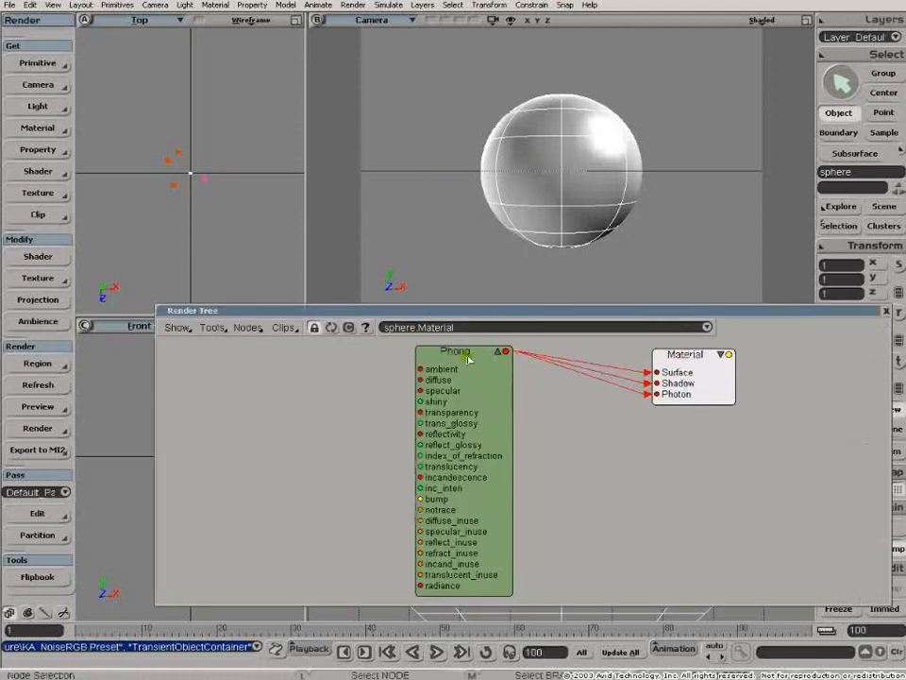
pyautogui.moveTo(469, 352); pyautogui.dragTo(524, 366)
pyautogui.click(248, 328)
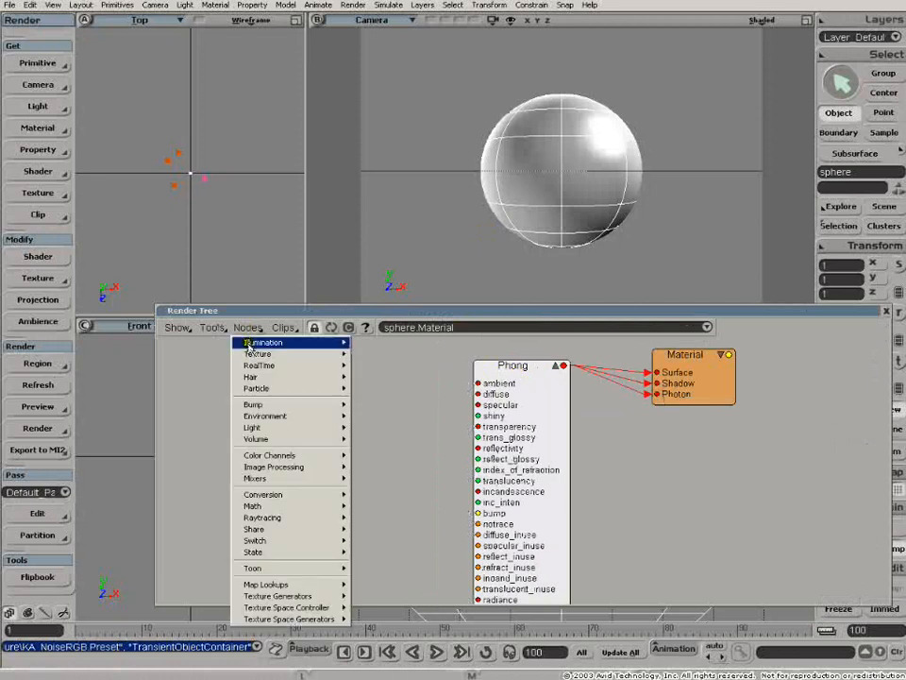
pyautogui.moveTo(258, 354)
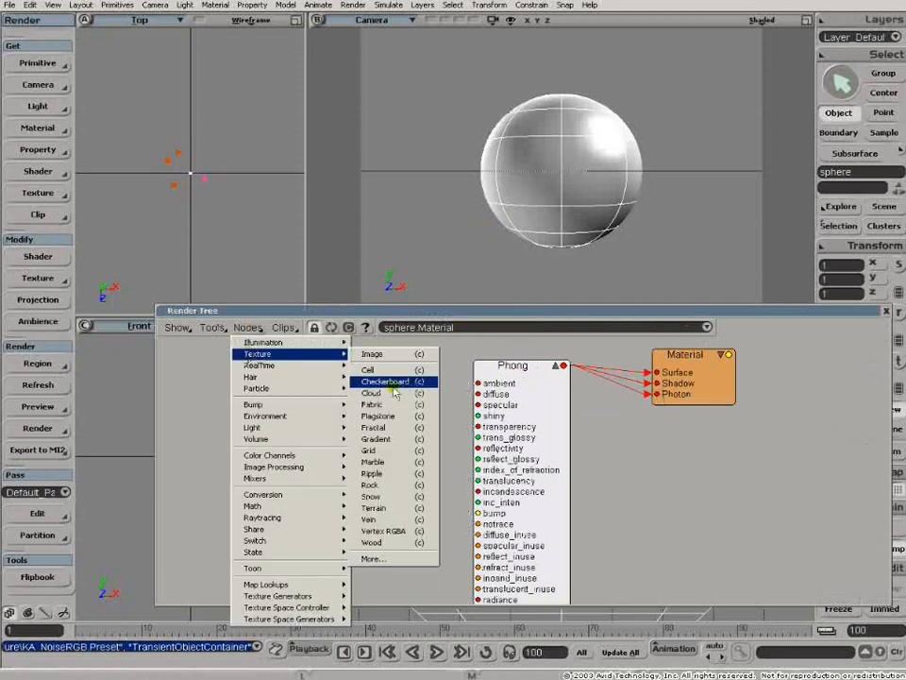
pyautogui.click(388, 561)
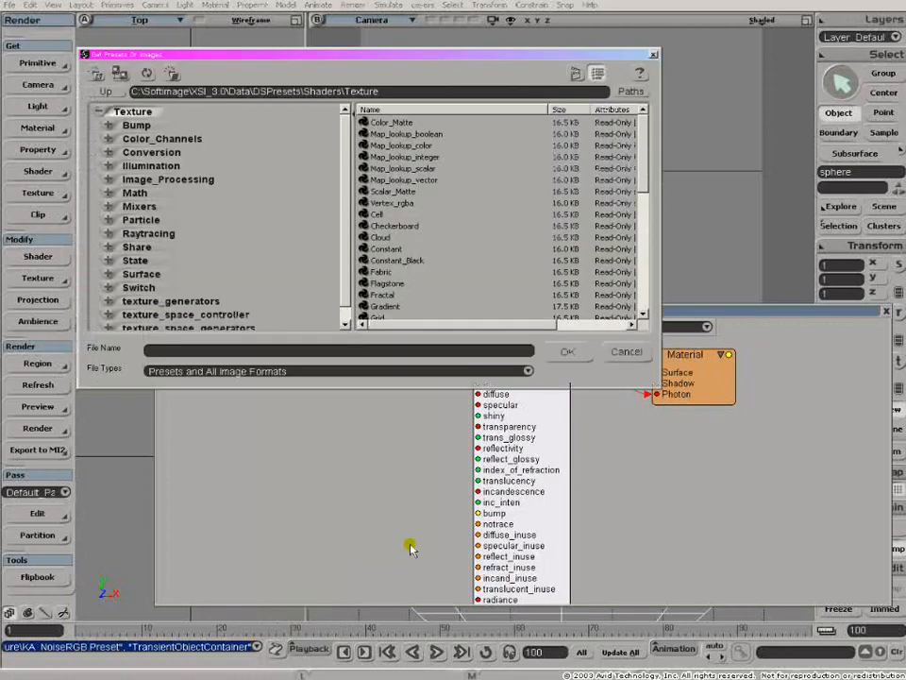
pyautogui.click(630, 92)
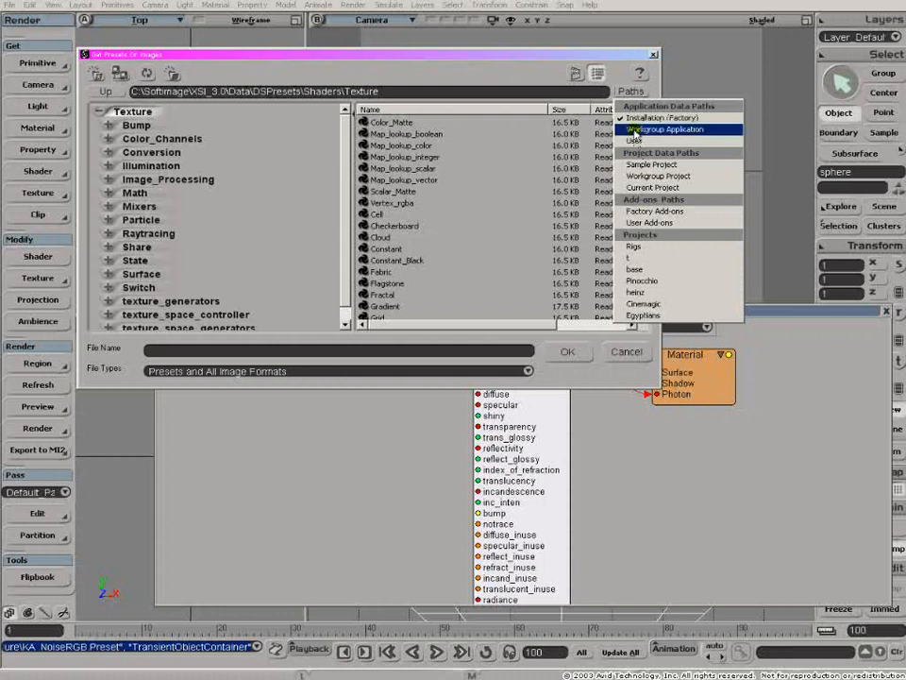
pyautogui.click(634, 130)
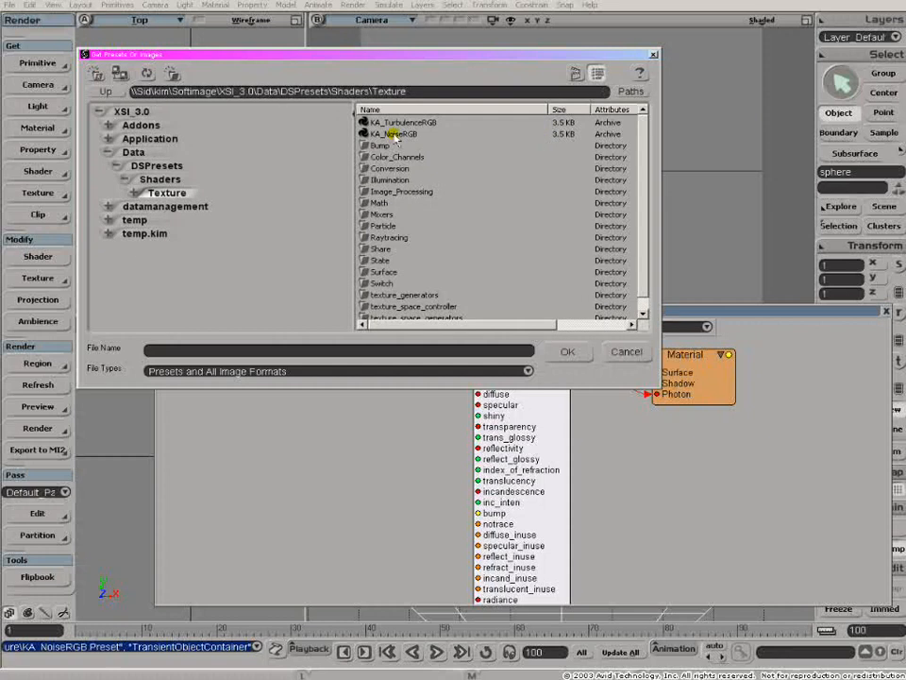
pyautogui.click(373, 124)
pyautogui.click(382, 134)
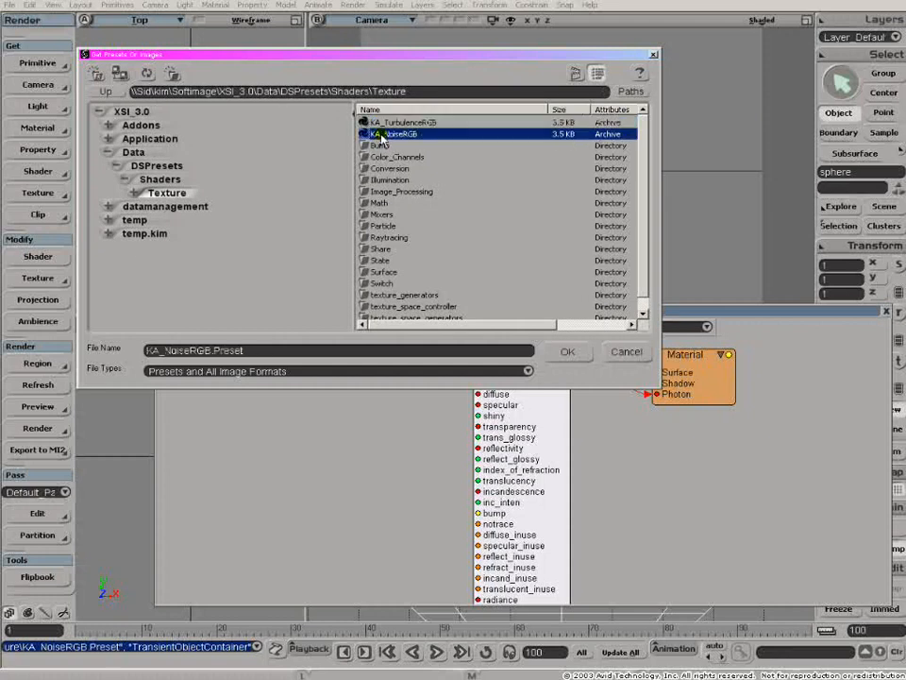
pyautogui.doubleClick(382, 135)
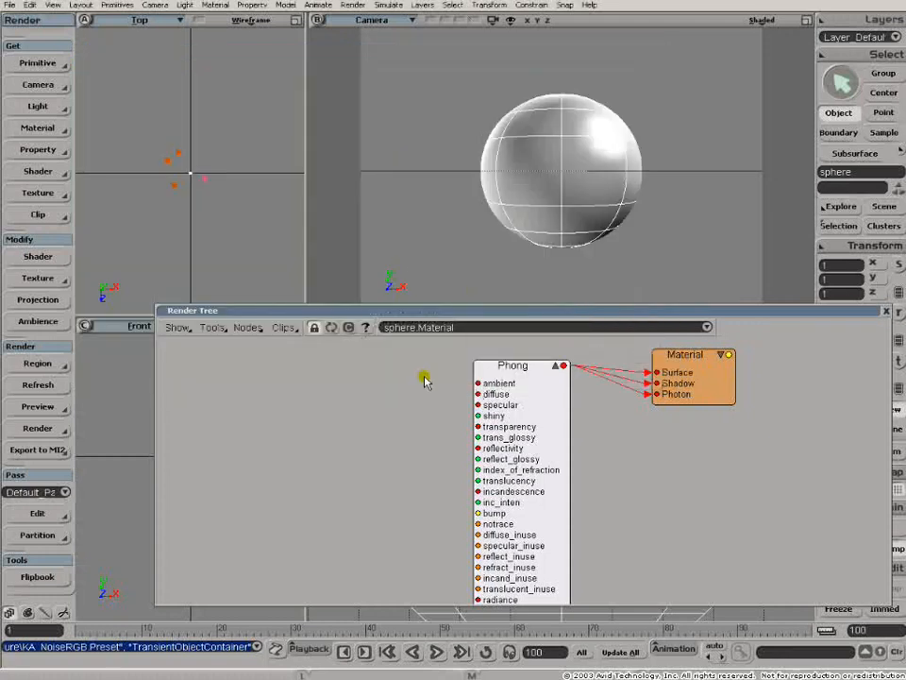
pyautogui.click(329, 388)
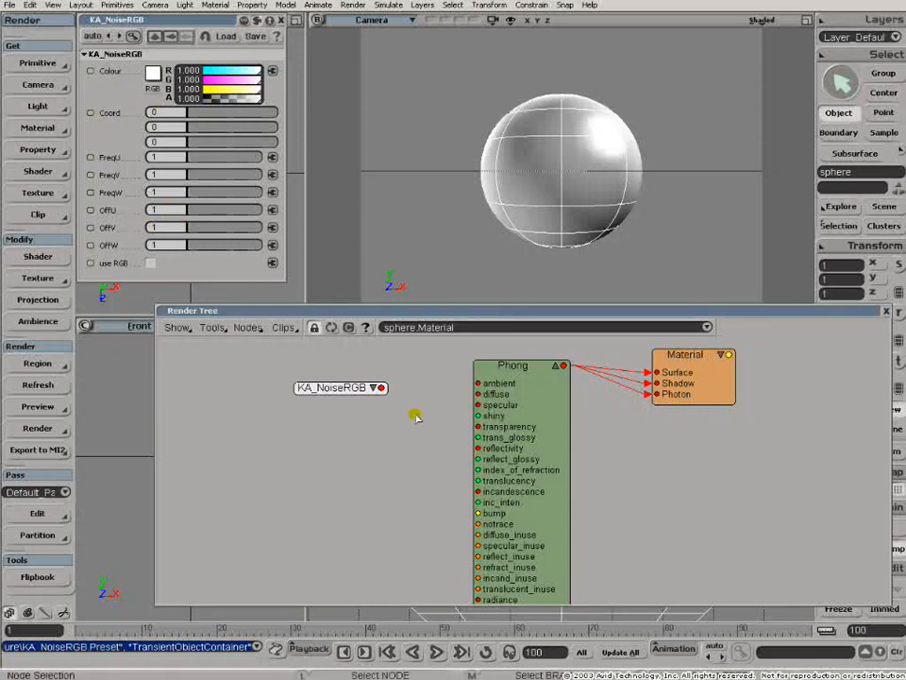
pyautogui.click(244, 328)
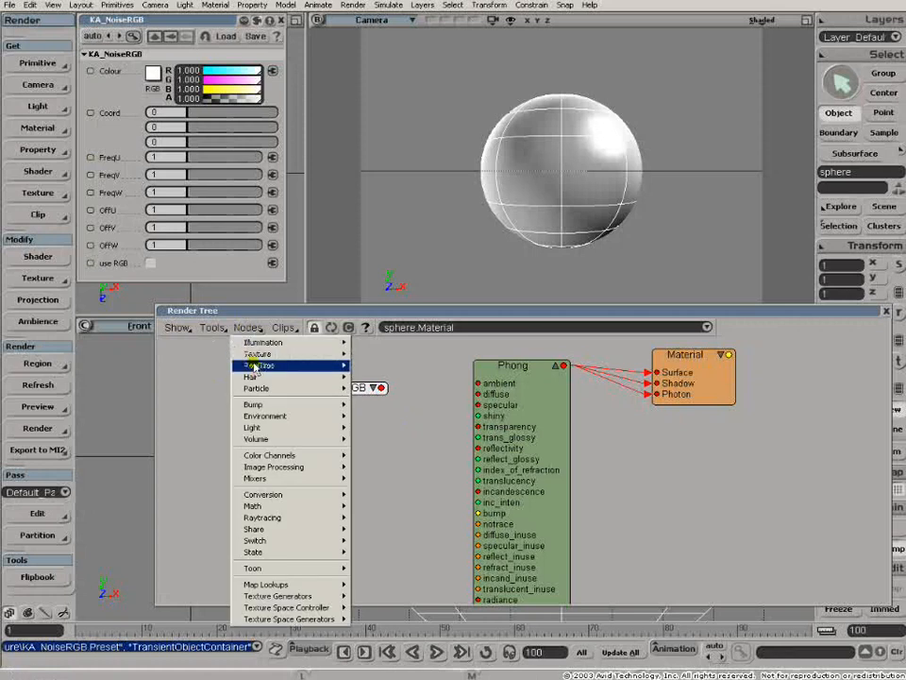
pyautogui.moveTo(283, 354)
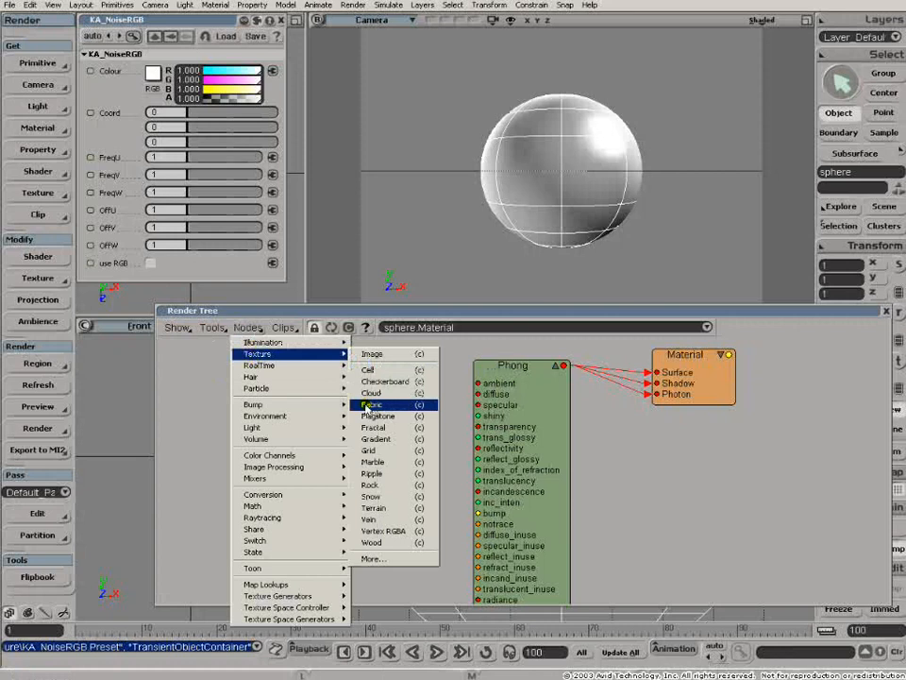
pyautogui.click(345, 312)
# - Add a texture space Generator node to the render tree and place it below and left of the KA_NoiseRGB node
pyautogui.moveTo(334, 397); pyautogui.dragTo(383, 400)
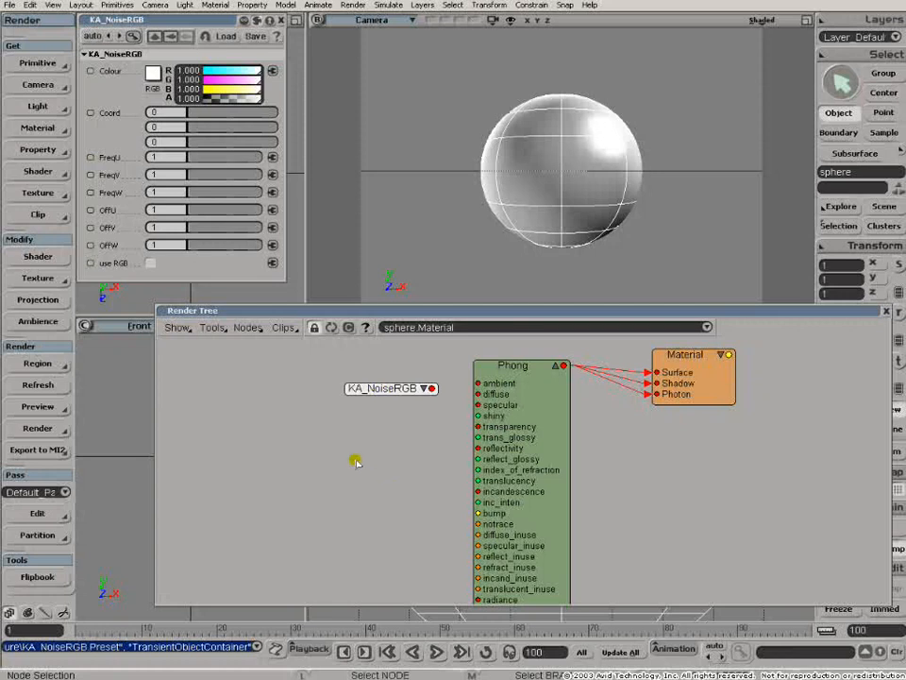
pyautogui.click(246, 328)
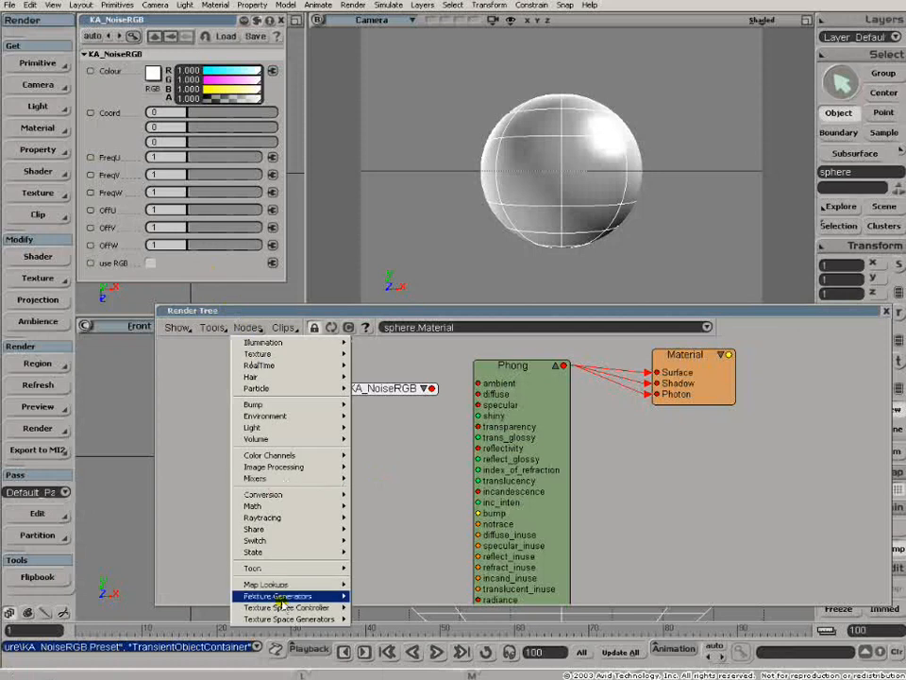
pyautogui.moveTo(312, 619)
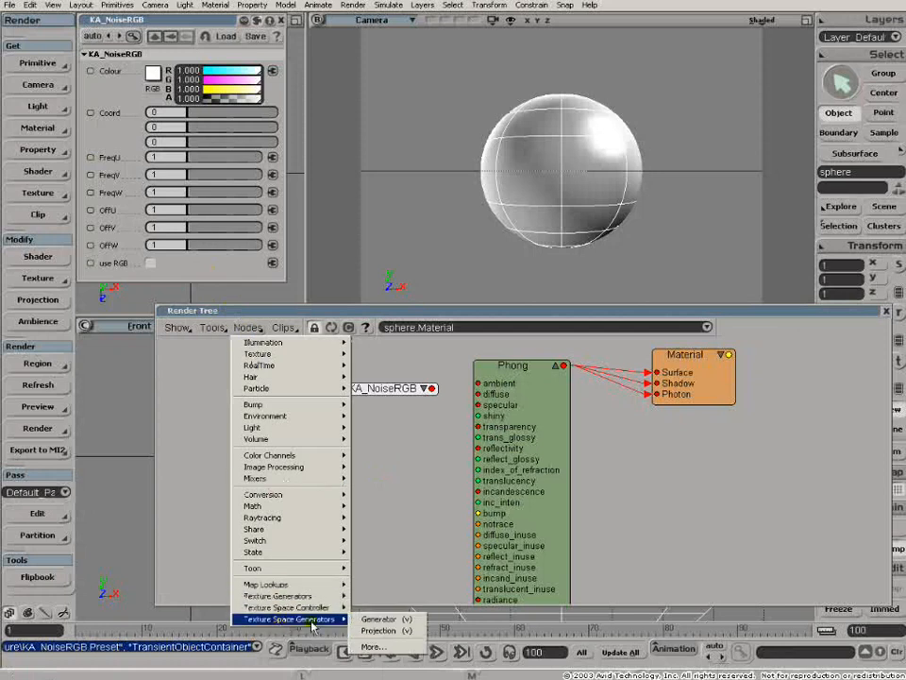
pyautogui.click(377, 618)
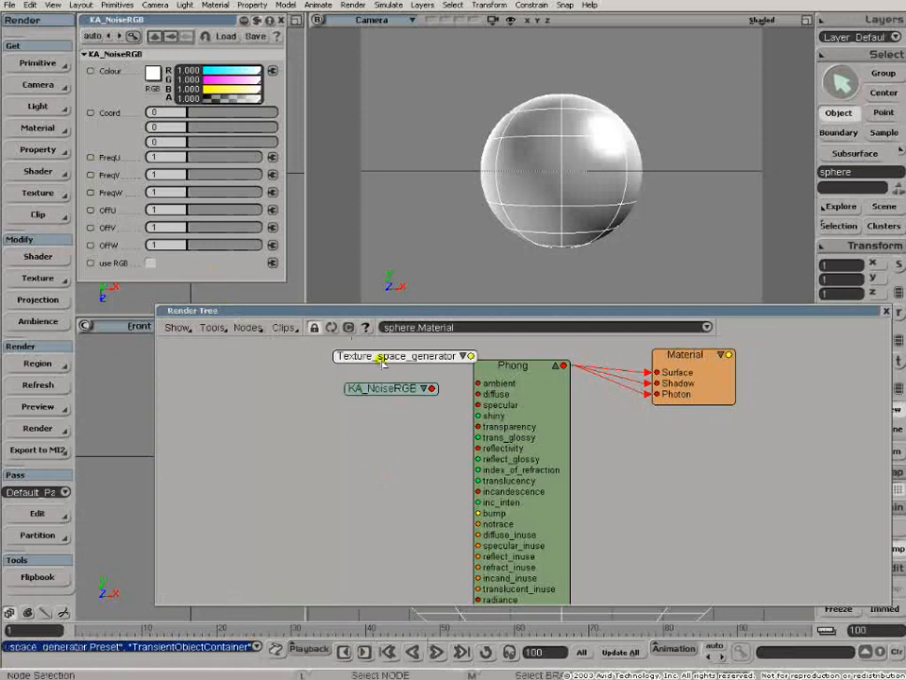
pyautogui.moveTo(382, 356); pyautogui.dragTo(241, 444)
# - Spread out the Material, Phong, KA_NoiseRGB and Texture_space_generator nodes in the render tree to make room for connections
pyautogui.moveTo(676, 372); pyautogui.dragTo(728, 365)
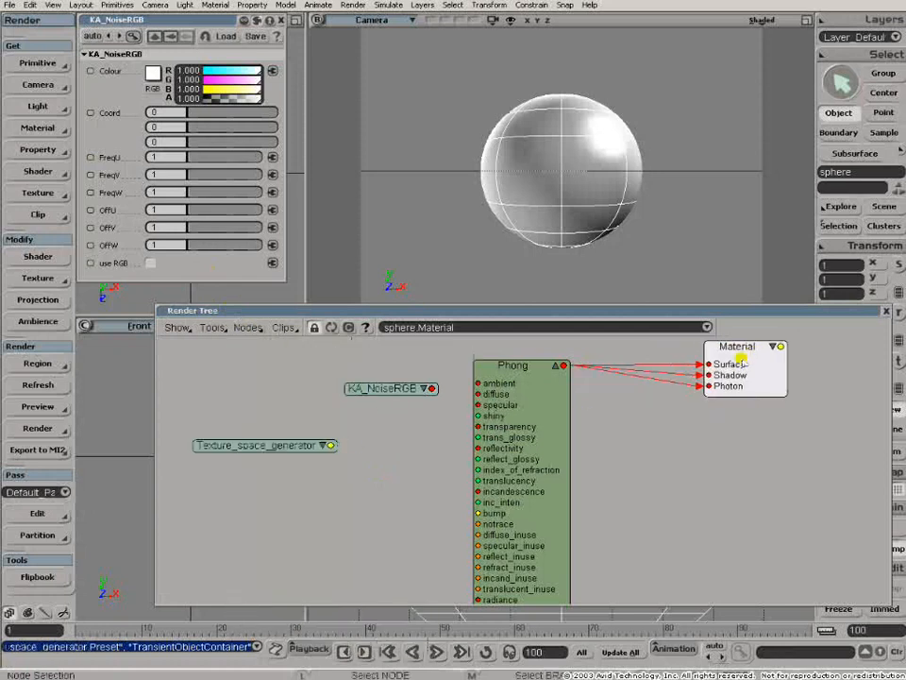
pyautogui.moveTo(483, 376); pyautogui.dragTo(563, 363)
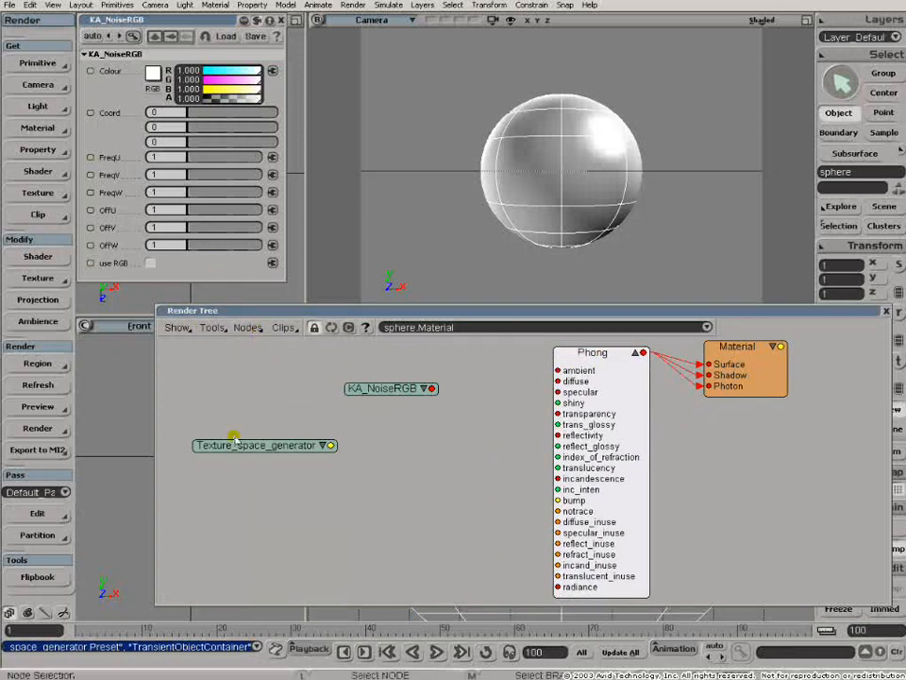
pyautogui.moveTo(370, 388); pyautogui.dragTo(418, 401)
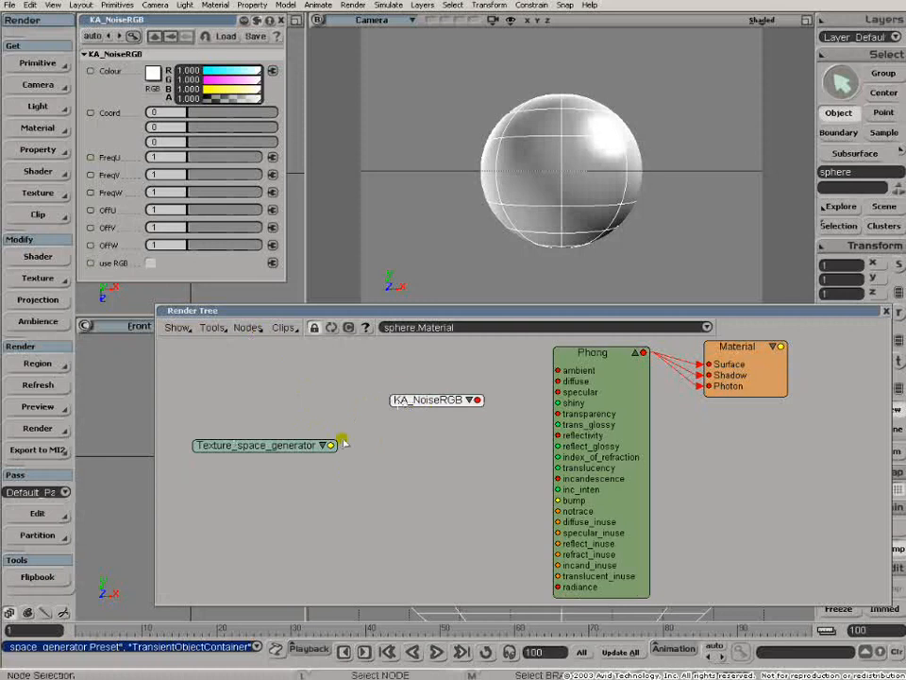
pyautogui.moveTo(286, 448); pyautogui.dragTo(273, 413)
pyautogui.moveTo(431, 403); pyautogui.dragTo(425, 395)
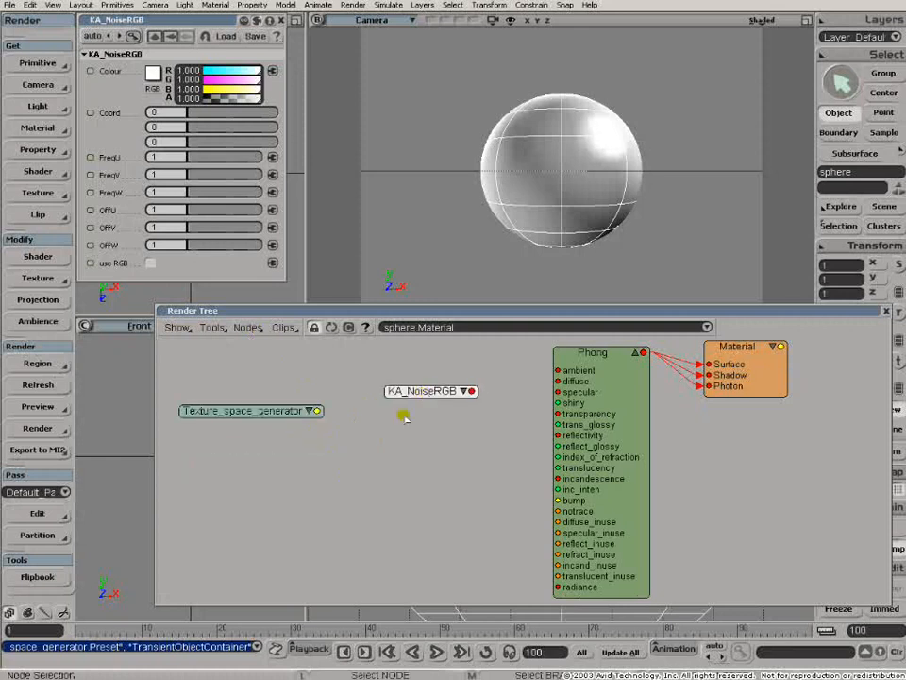
# - Connect Texture_space_generator to the Coord input of KA_NoiseRGB, and KA_NoiseRGB to the diffuse input of Phong
pyautogui.click(464, 391)
pyautogui.moveTo(318, 411); pyautogui.dragTo(387, 420)
pyautogui.moveTo(469, 392); pyautogui.dragTo(491, 387)
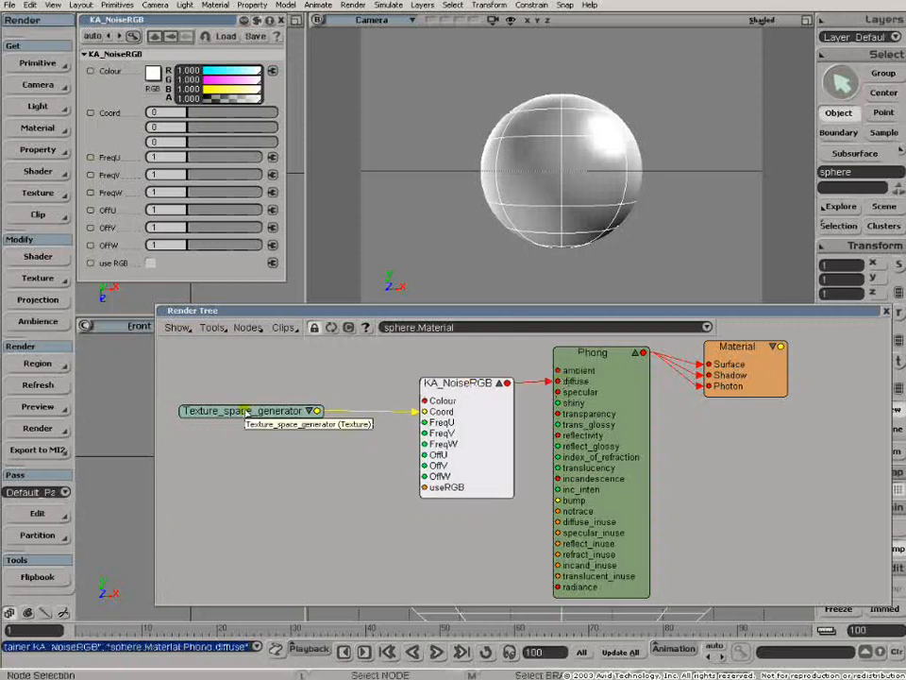
# - Create a new Spatial texture space for Texture_space_generator and set its projection method to Disabled
pyautogui.click(247, 411)
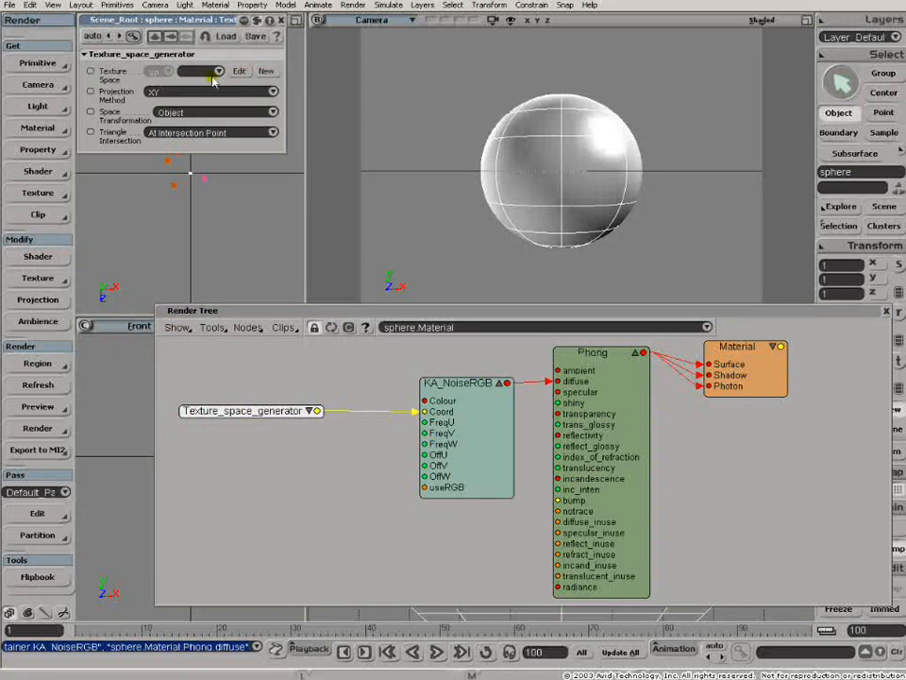
pyautogui.click(151, 94)
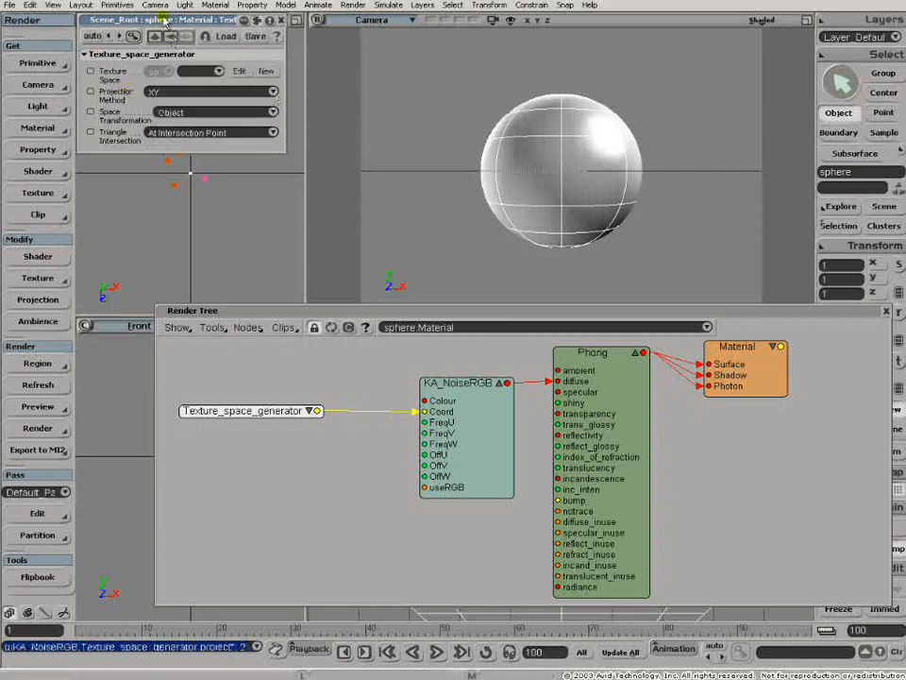
pyautogui.click(267, 71)
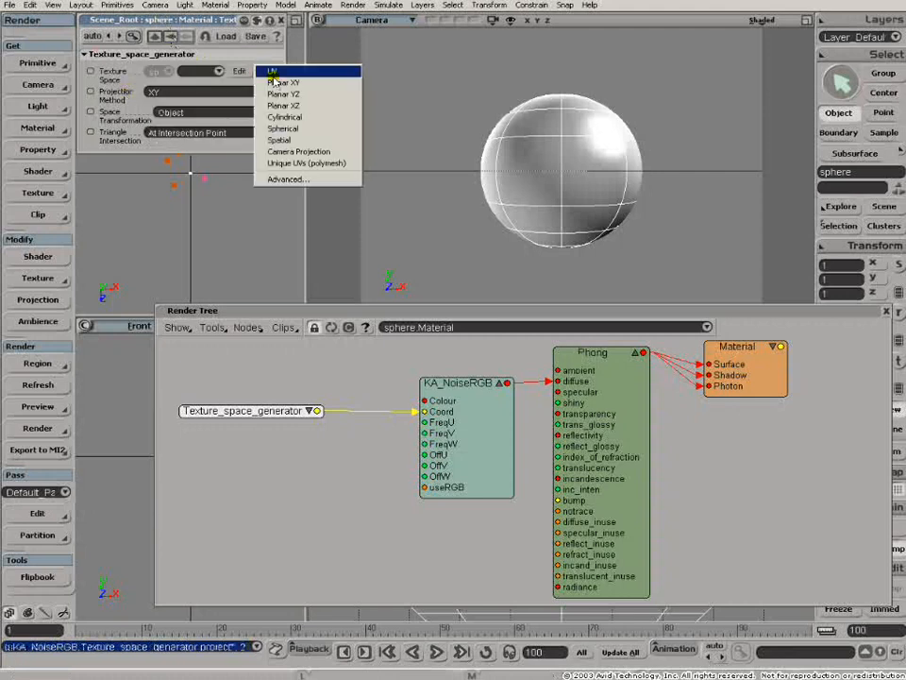
pyautogui.click(281, 140)
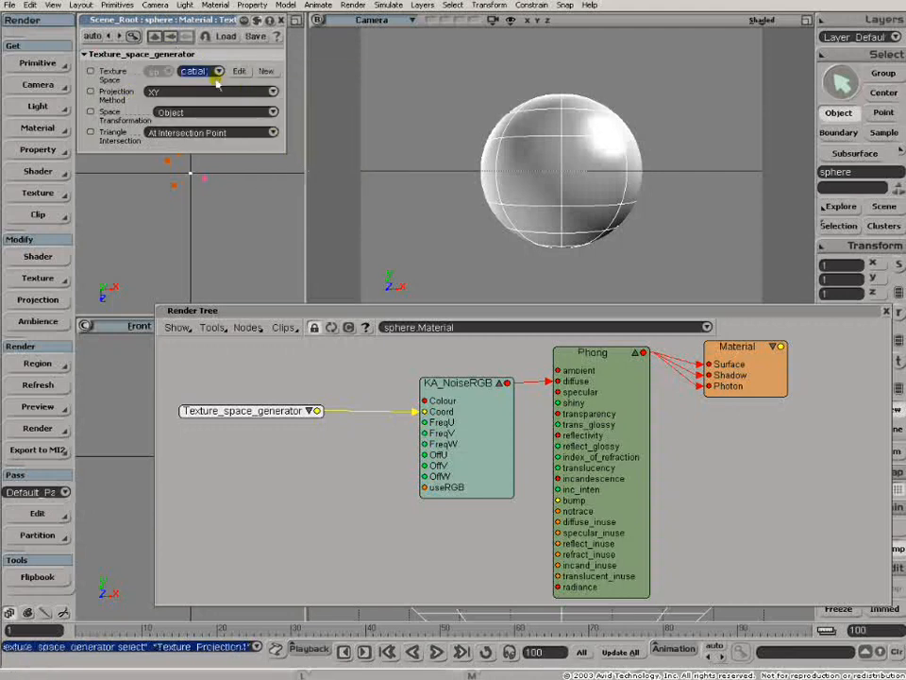
pyautogui.click(275, 92)
pyautogui.click(194, 73)
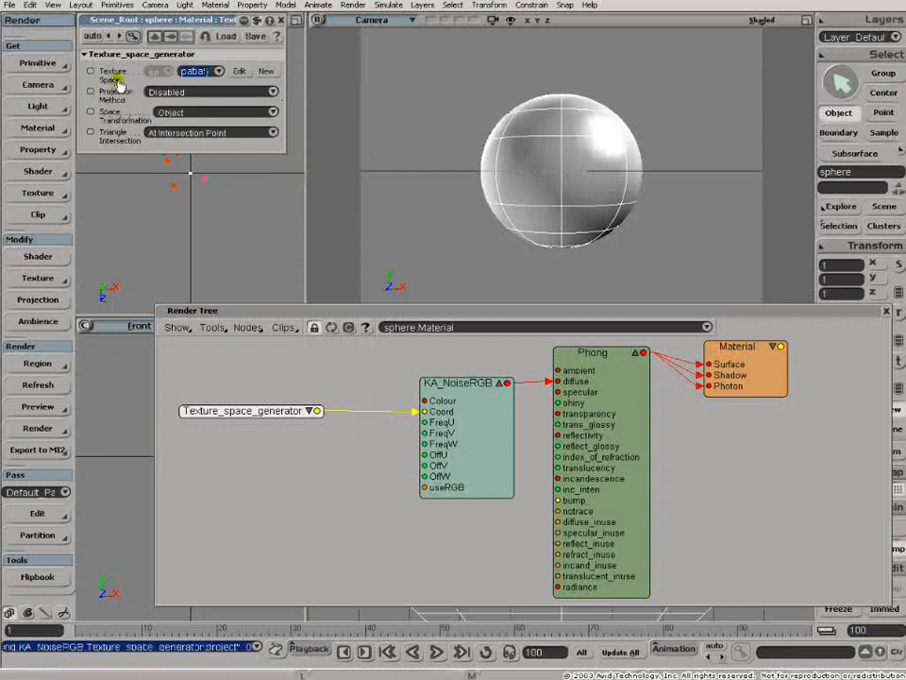
pyautogui.click(261, 151)
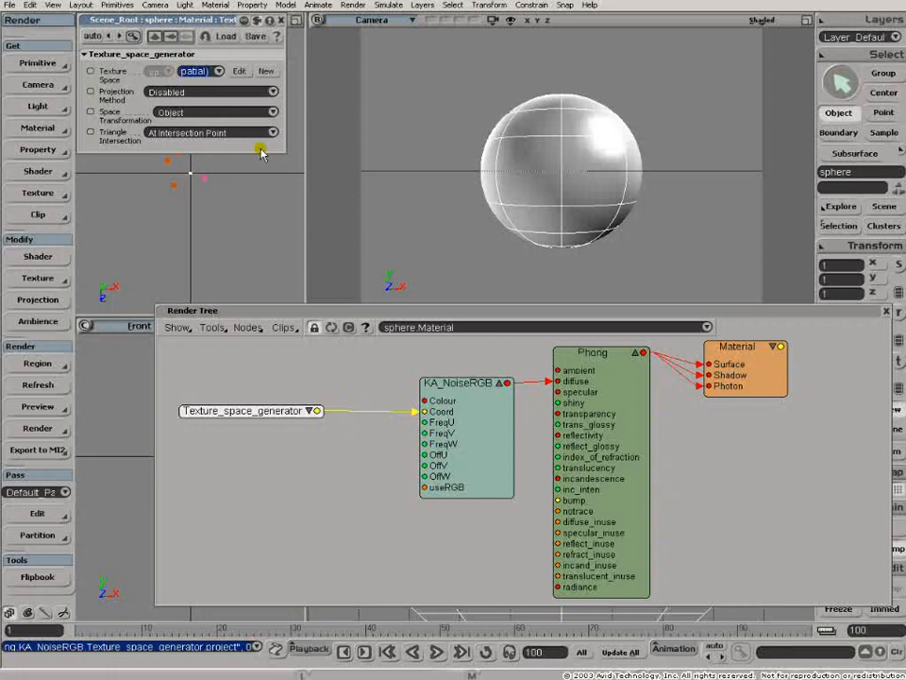
# - Open the KA_NoiseRGB node's properties and draw a render region around the sphere in the Camera view
pyautogui.moveTo(459, 386); pyautogui.dragTo(452, 384)
pyautogui.doubleClick(452, 381)
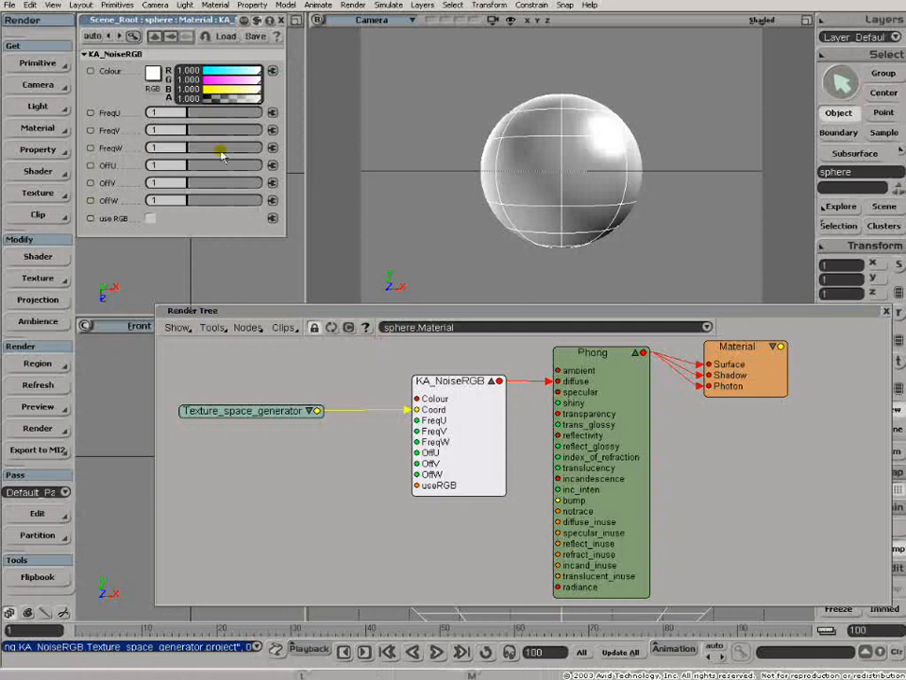
pyautogui.press('q')
pyautogui.moveTo(465, 73)
pyautogui.mouseDown()
pyautogui.moveTo(593, 255)
pyautogui.moveTo(663, 270)
pyautogui.mouseUp()
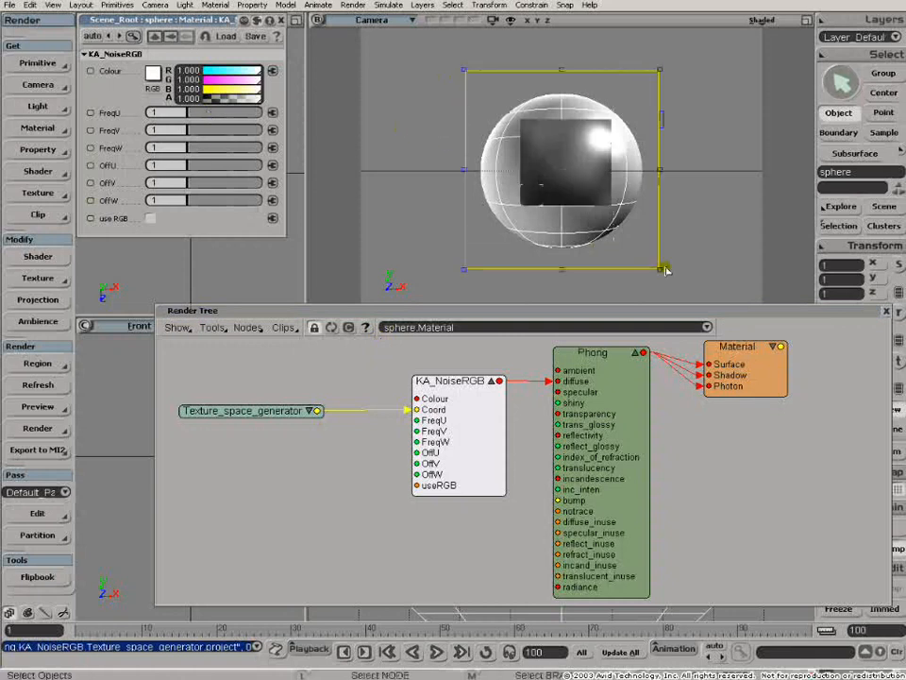
# - Set all RGB channels of the Phong node's specular color to 0 and close its properties
pyautogui.click(590, 355)
pyautogui.keyDown('ctrl'); pyautogui.moveTo(253, 245); pyautogui.dragTo(178, 247); pyautogui.keyUp('ctrl')
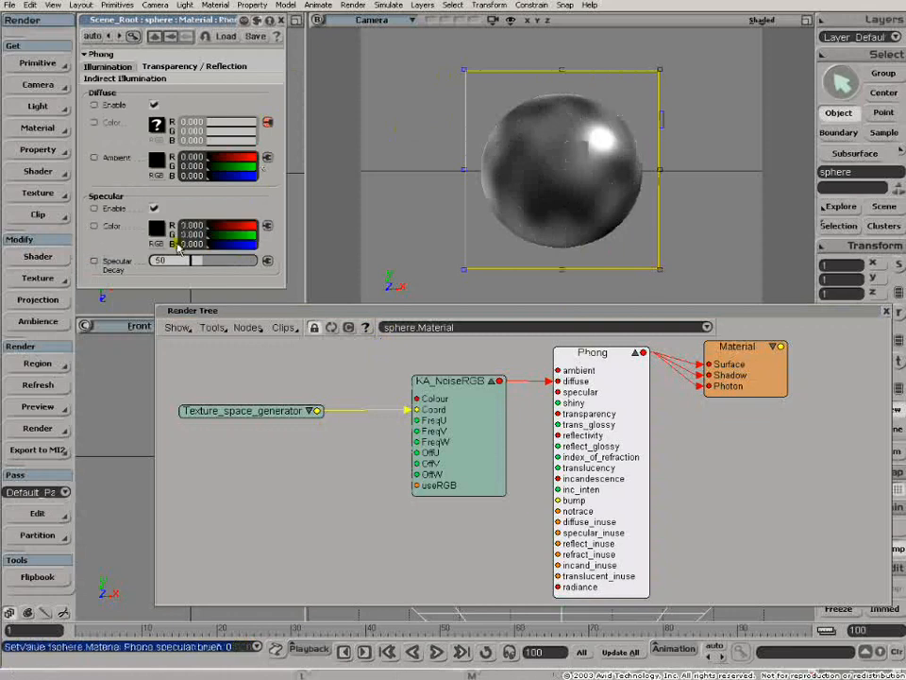
pyautogui.click(281, 20)
# - Set FreqU, FreqV and FreqW of the KA_NoiseRGB node to 4
pyautogui.doubleClick(451, 381)
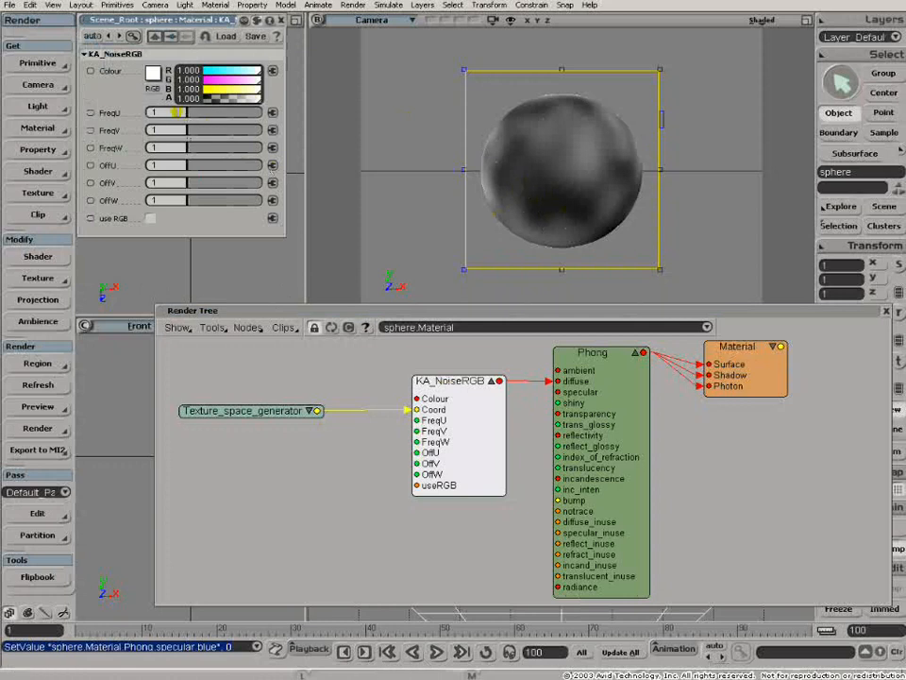
pyautogui.write('4')
pyautogui.press('Tab')
pyautogui.write('4')
pyautogui.press('Tab')
pyautogui.write('4')
pyautogui.press('Tab')
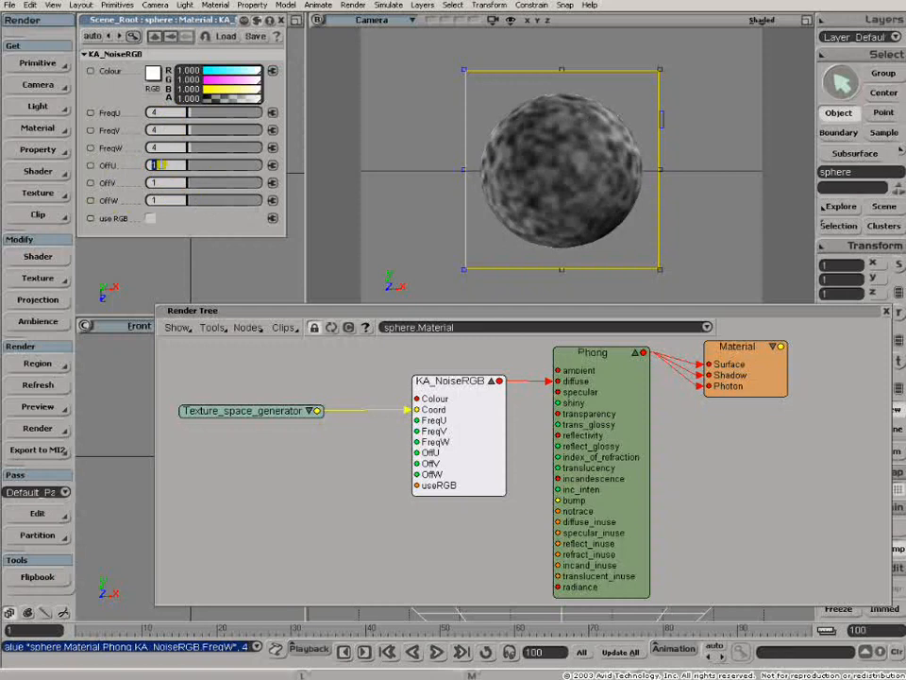
# - Try a green value of 0.475 in the KA_NoiseRGB colour and restore it to 1
pyautogui.click(230, 80)
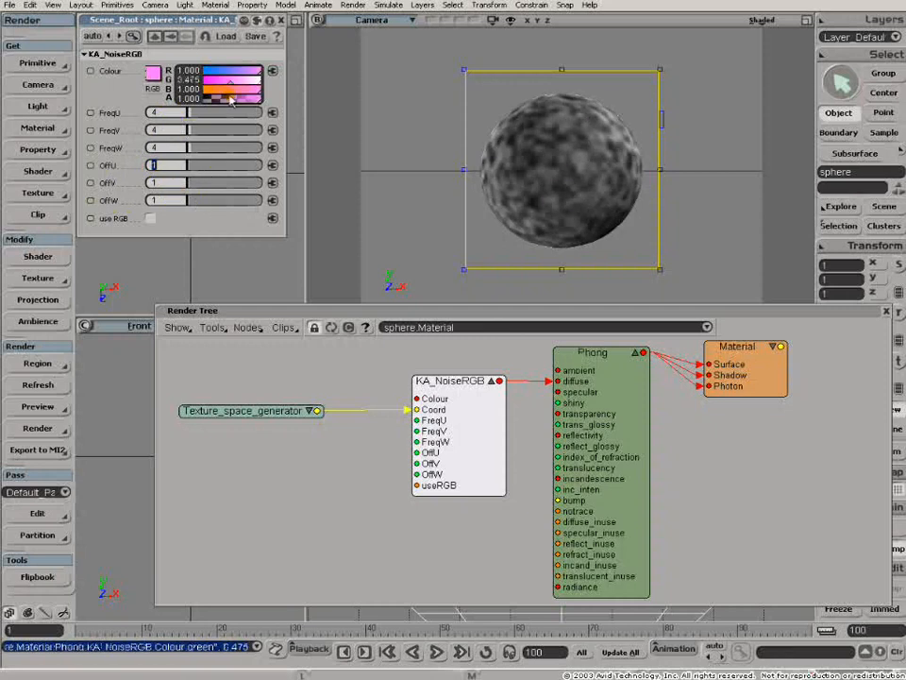
pyautogui.moveTo(232, 81); pyautogui.dragTo(317, 125)
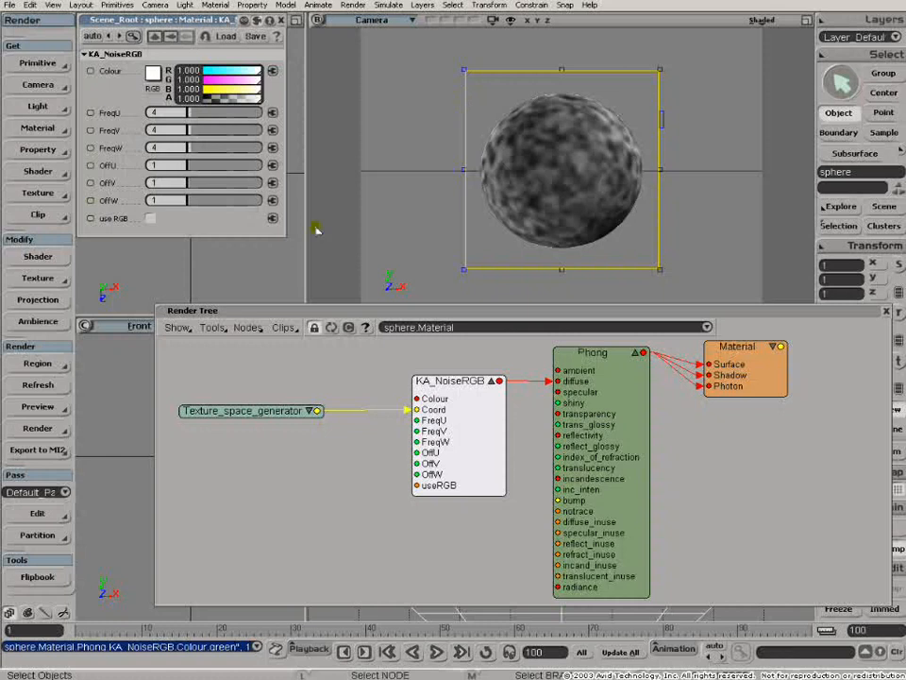
# - Add the KA_TurbulenceRGB preset from the user texture presets to the render tree and place its node below KA_NoiseRGB
pyautogui.click(249, 328)
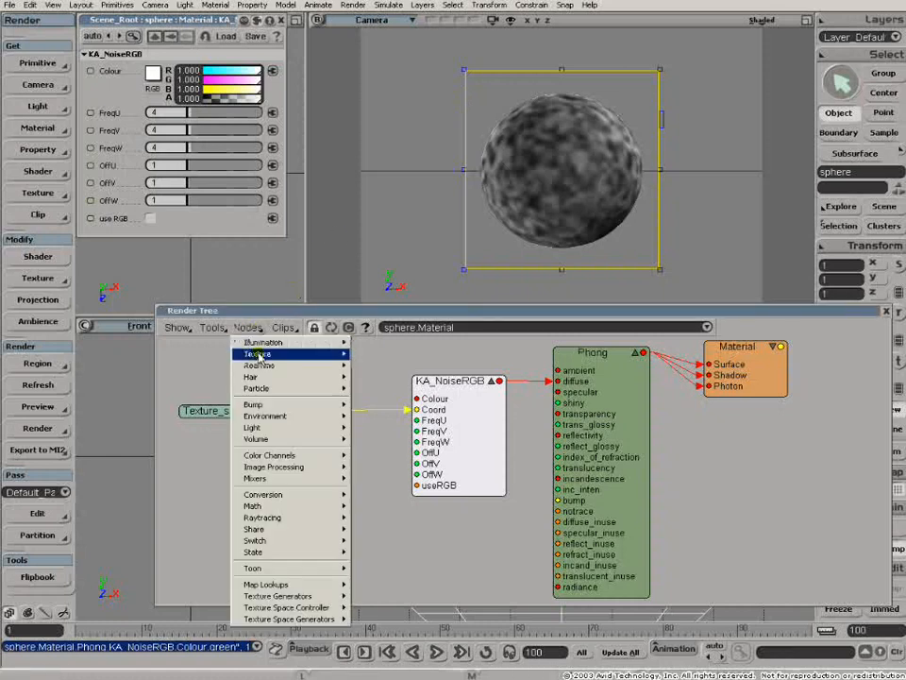
pyautogui.moveTo(320, 354)
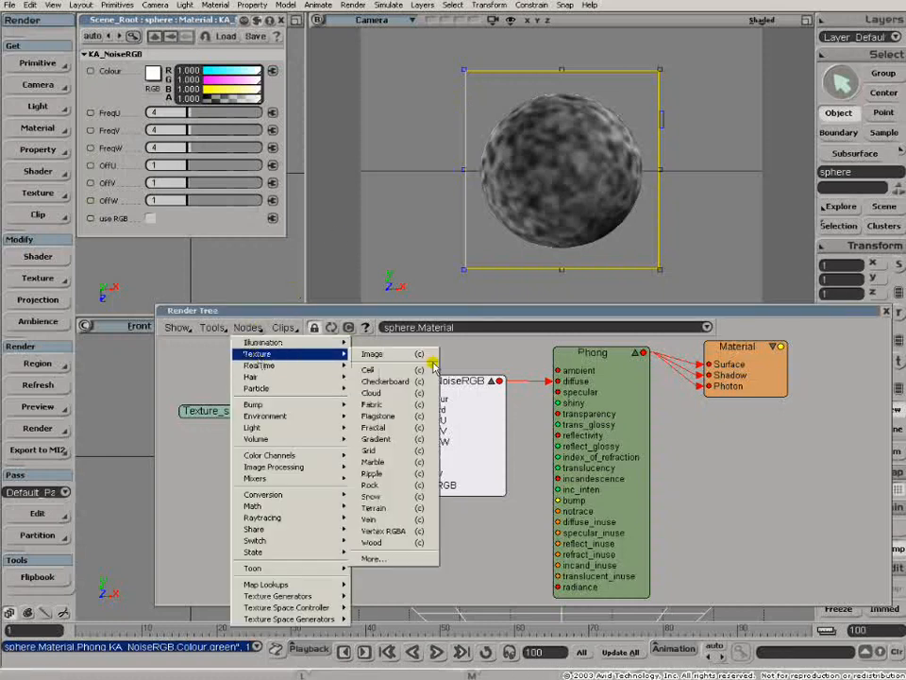
pyautogui.click(373, 558)
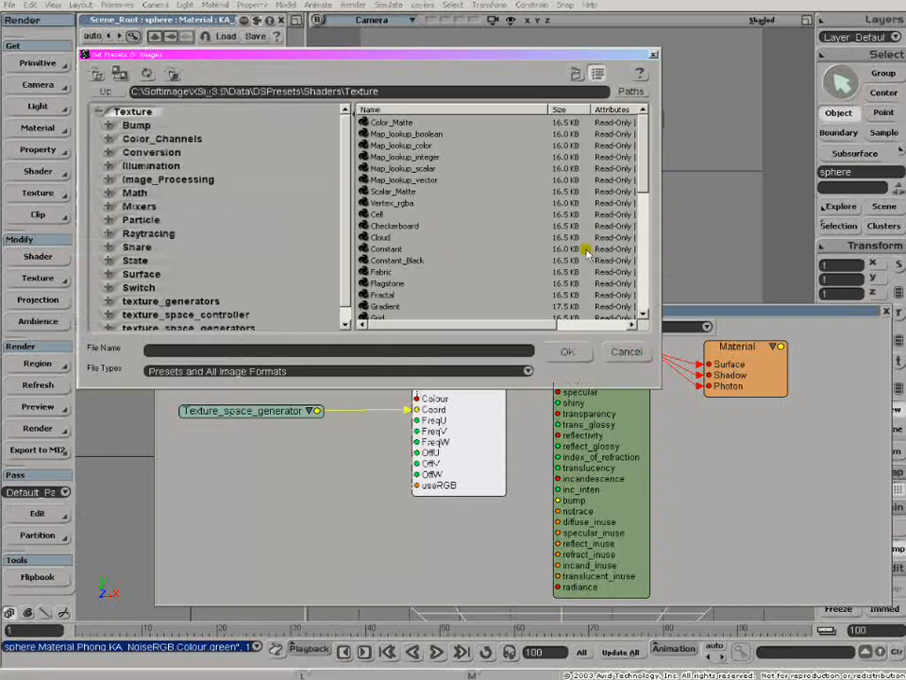
pyautogui.click(627, 83)
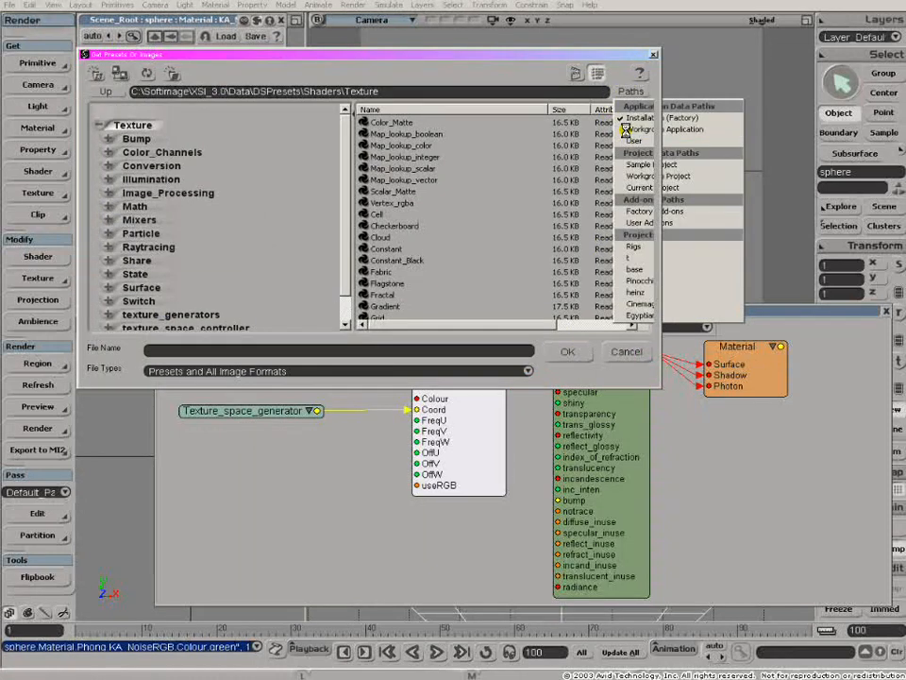
pyautogui.click(631, 140)
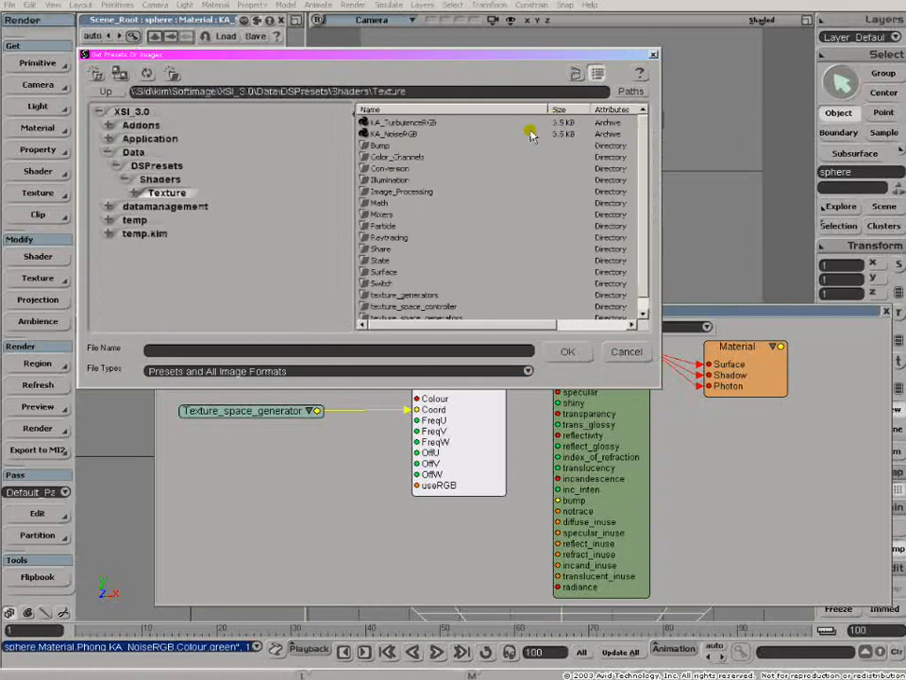
pyautogui.doubleClick(401, 125)
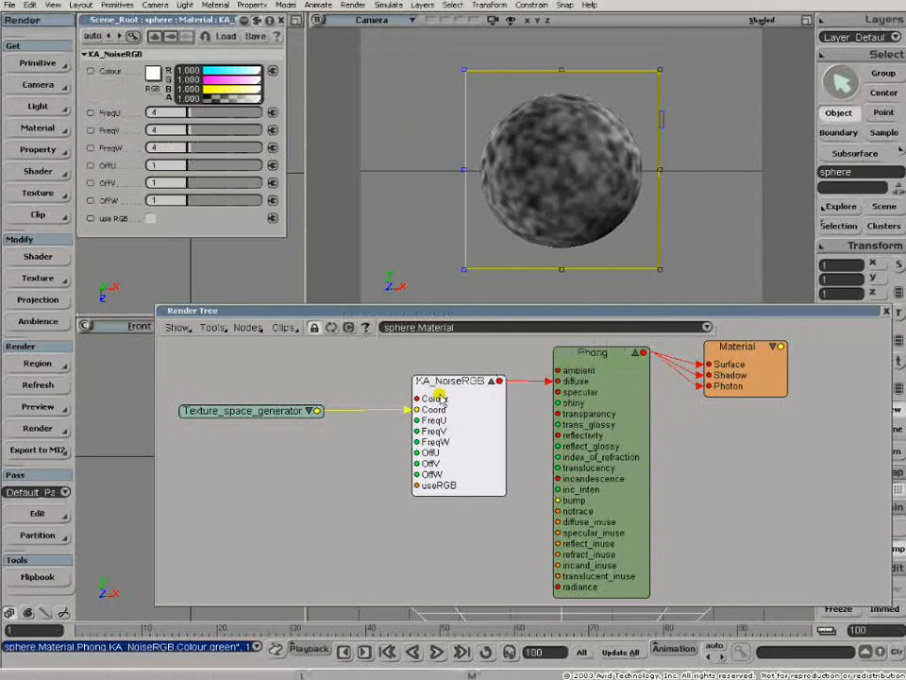
pyautogui.moveTo(428, 352); pyautogui.dragTo(292, 500)
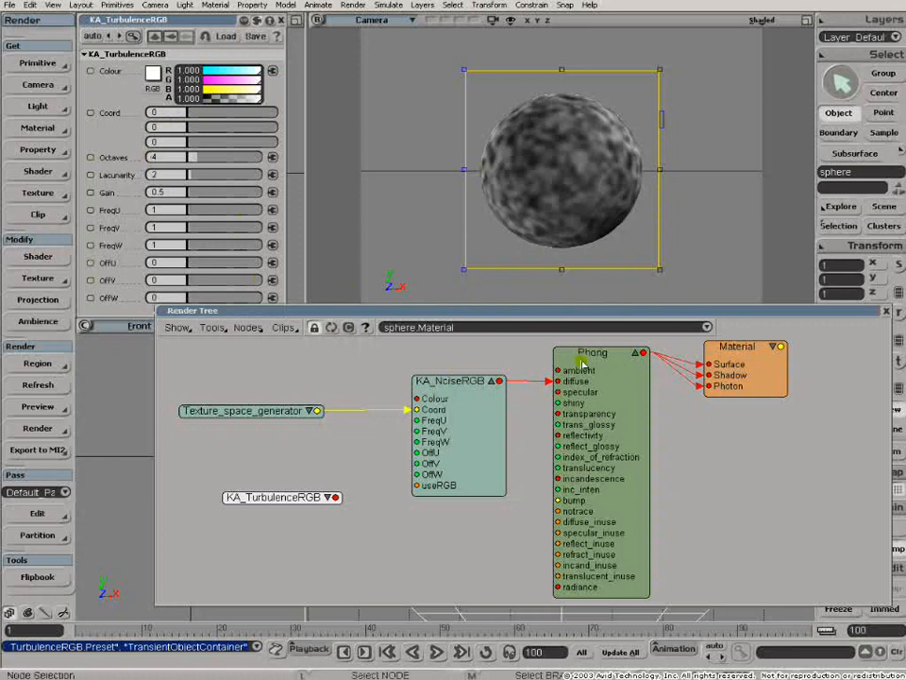
pyautogui.moveTo(562, 368); pyautogui.dragTo(576, 373)
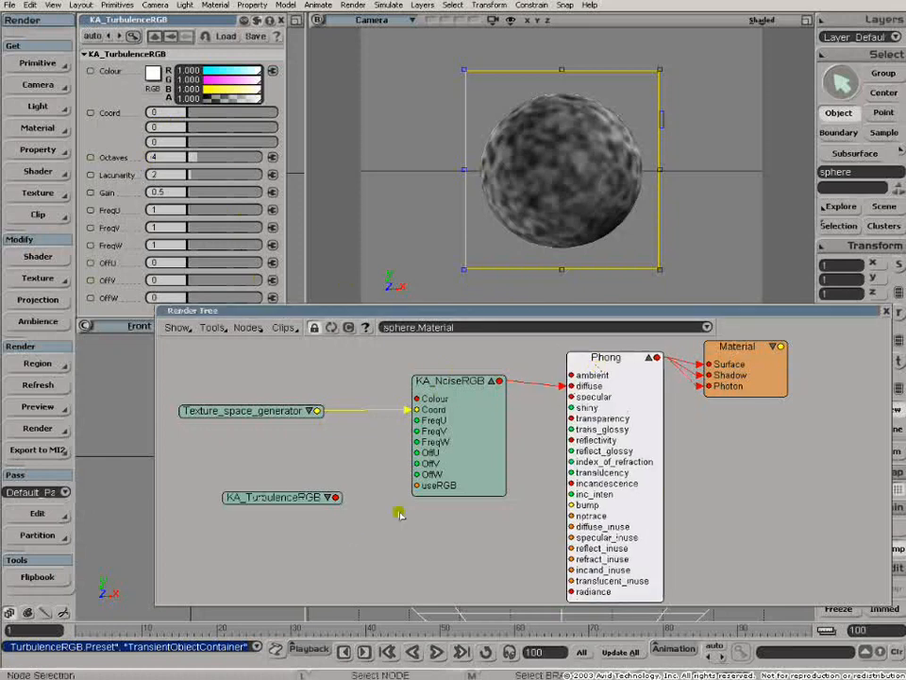
pyautogui.moveTo(316, 504); pyautogui.dragTo(480, 546)
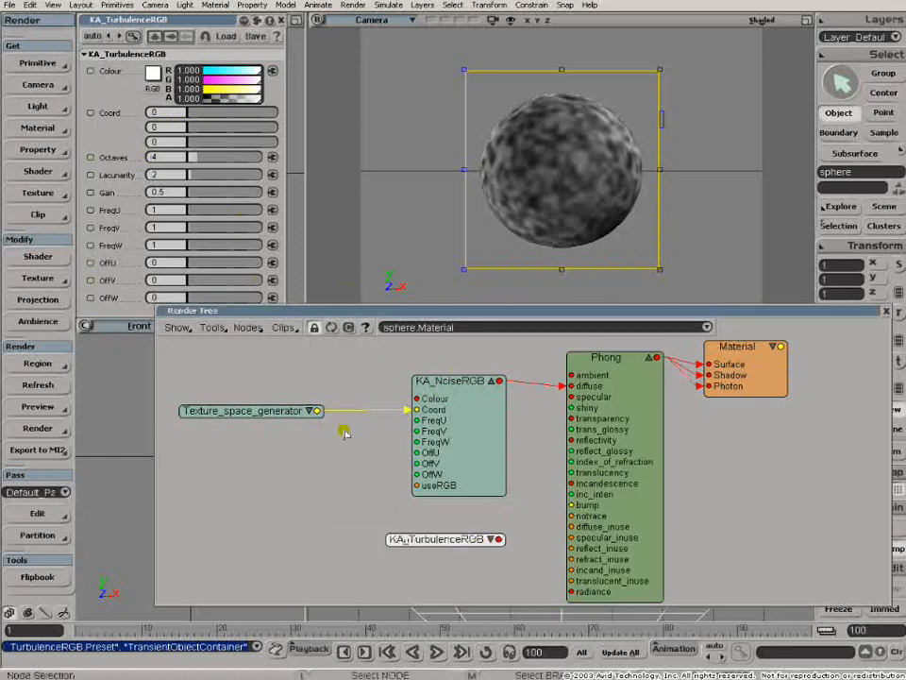
# - Connect Texture_space_generator to the Coord input of KA_TurbulenceRGB and the KA_TurbulenceRGB output to the Phong node's diffuse input
pyautogui.moveTo(319, 411); pyautogui.dragTo(415, 538)
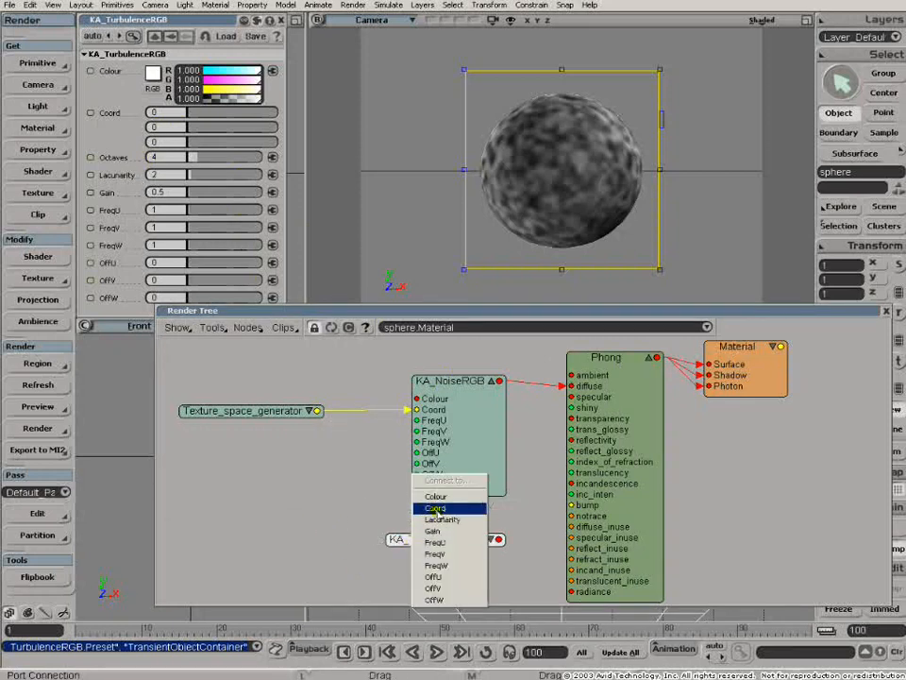
pyautogui.click(435, 508)
pyautogui.moveTo(457, 439); pyautogui.dragTo(430, 412)
pyautogui.moveTo(500, 542); pyautogui.dragTo(570, 386)
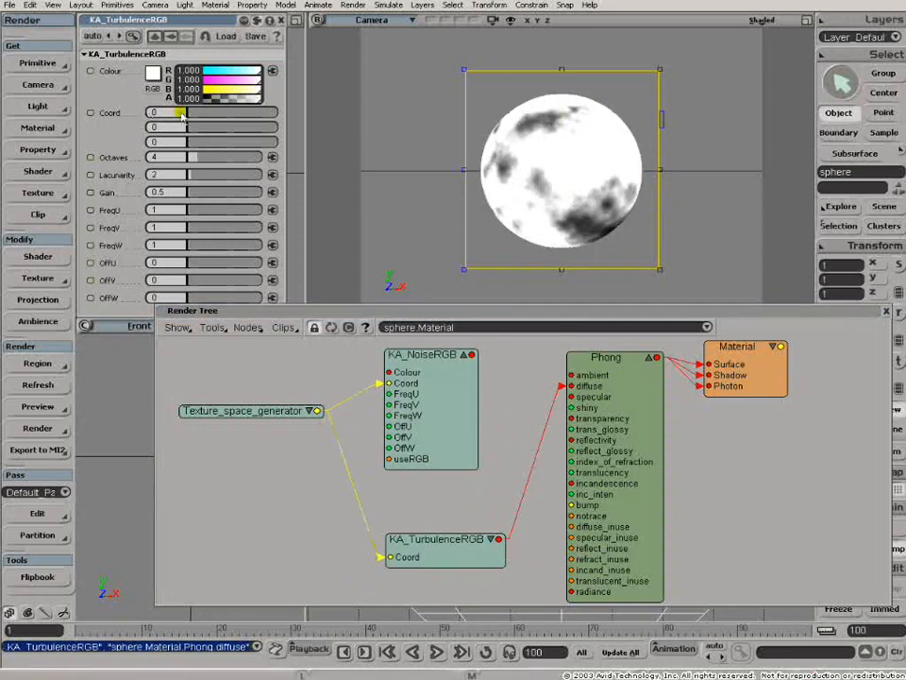
# - Set all KA_TurbulenceRGB colour channels to 0.438, then try Octaves values of 1 and 2 and restore 4
pyautogui.moveTo(254, 100); pyautogui.dragTo(235, 98)
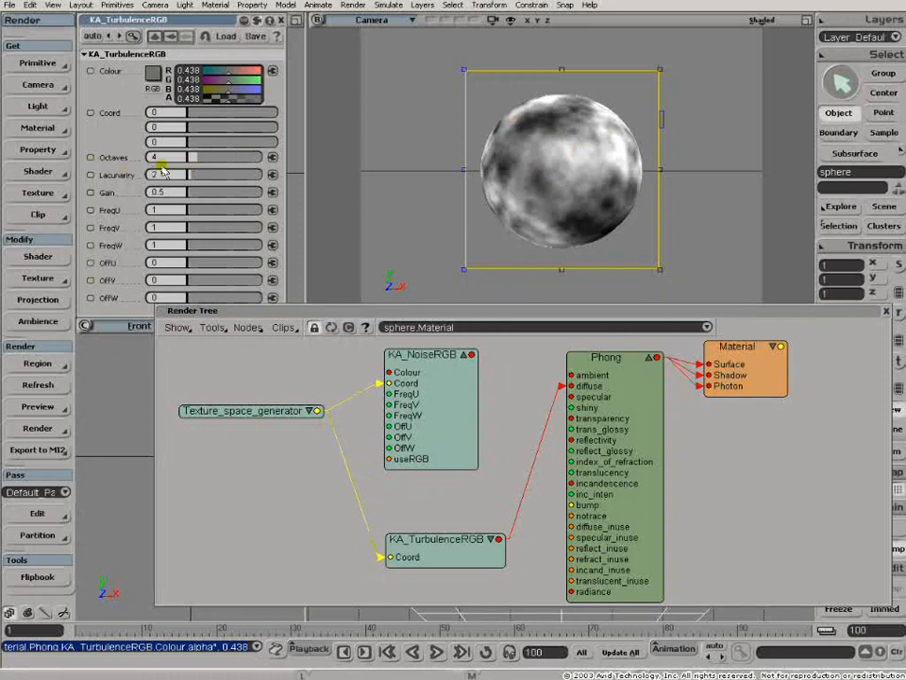
pyautogui.moveTo(197, 163); pyautogui.dragTo(178, 158)
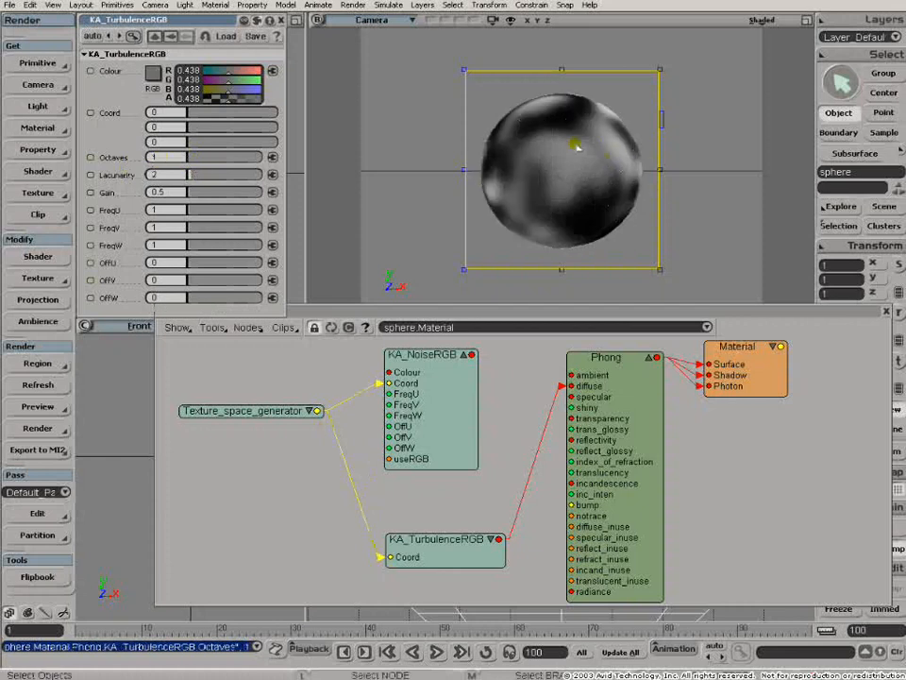
pyautogui.moveTo(431, 360); pyautogui.dragTo(450, 365)
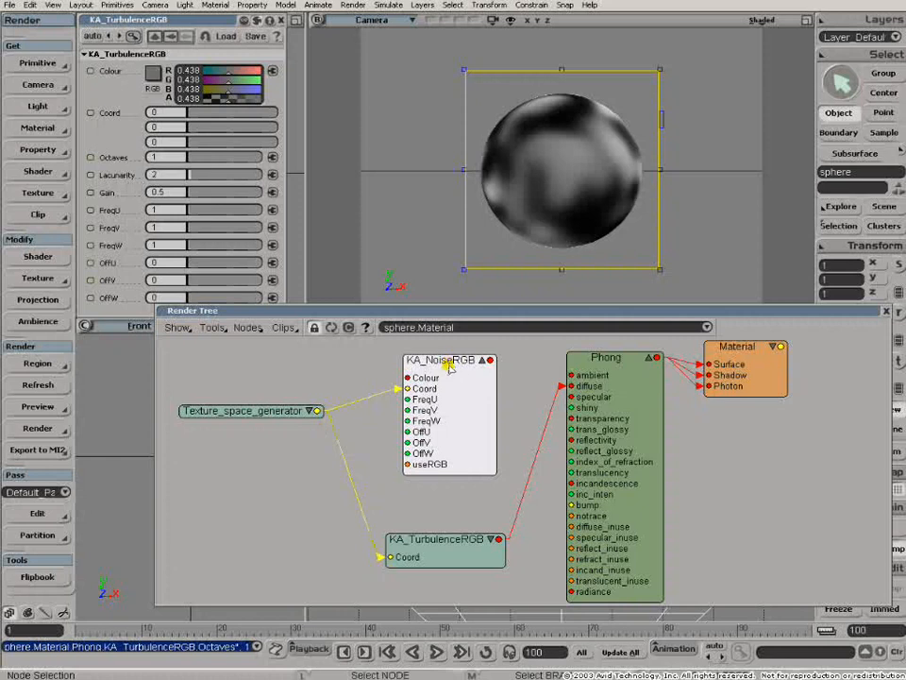
pyautogui.moveTo(196, 158); pyautogui.dragTo(191, 156)
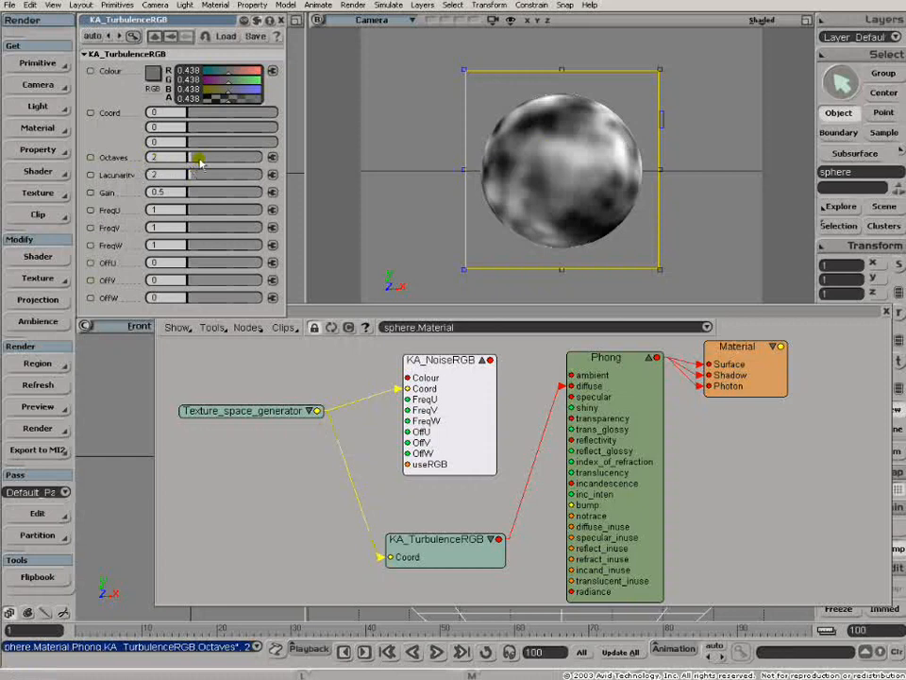
pyautogui.moveTo(193, 163); pyautogui.dragTo(199, 162)
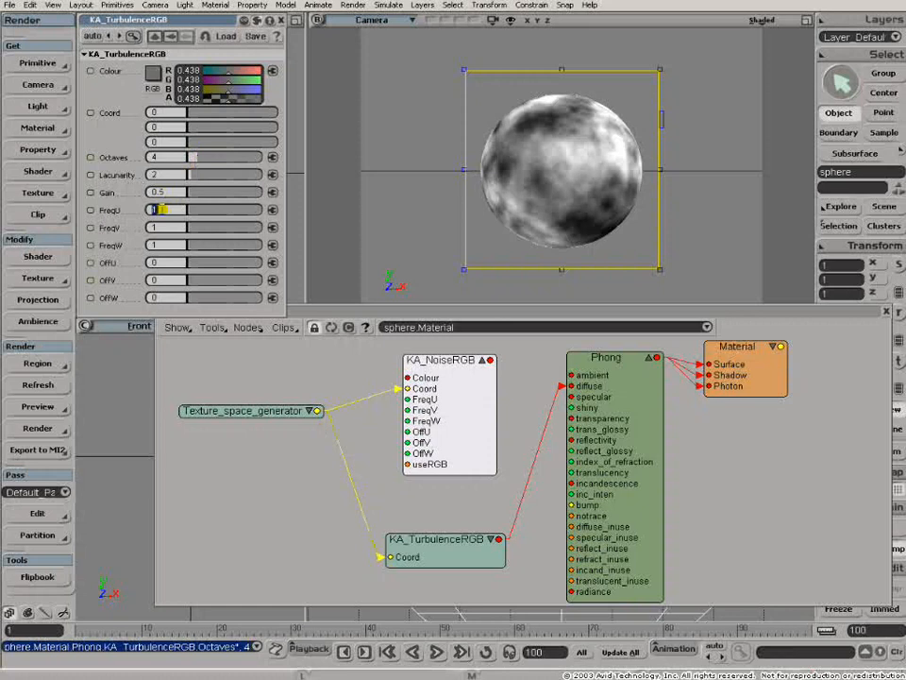
# - Set FreqU, FreqV and FreqW of the KA_TurbulenceRGB node to 2
pyautogui.write('2')
pyautogui.press('Tab')
pyautogui.write('2')
pyautogui.press('Tab')
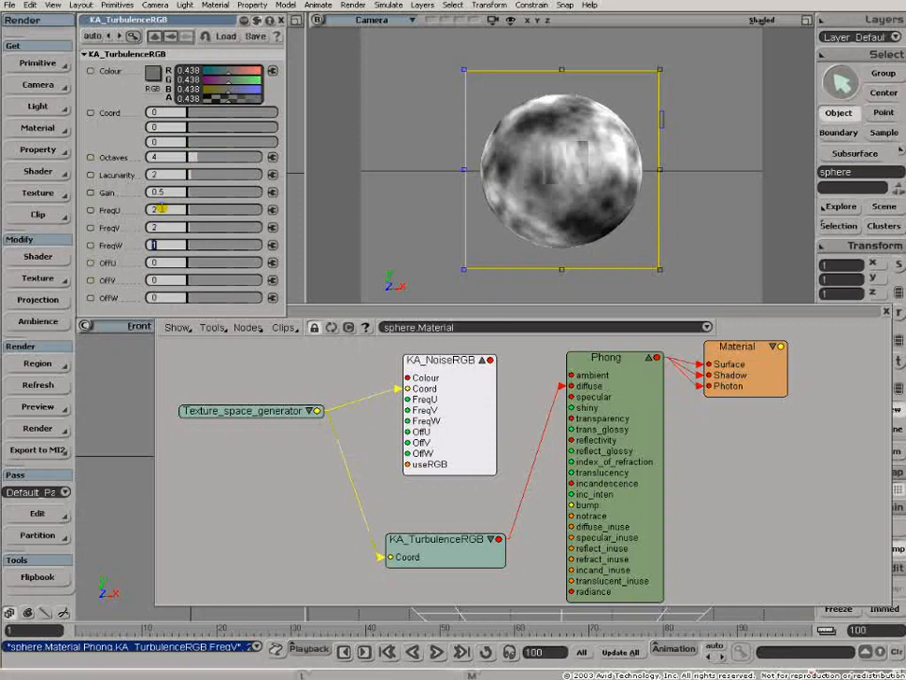
pyautogui.write('2')
pyautogui.press('Tab')
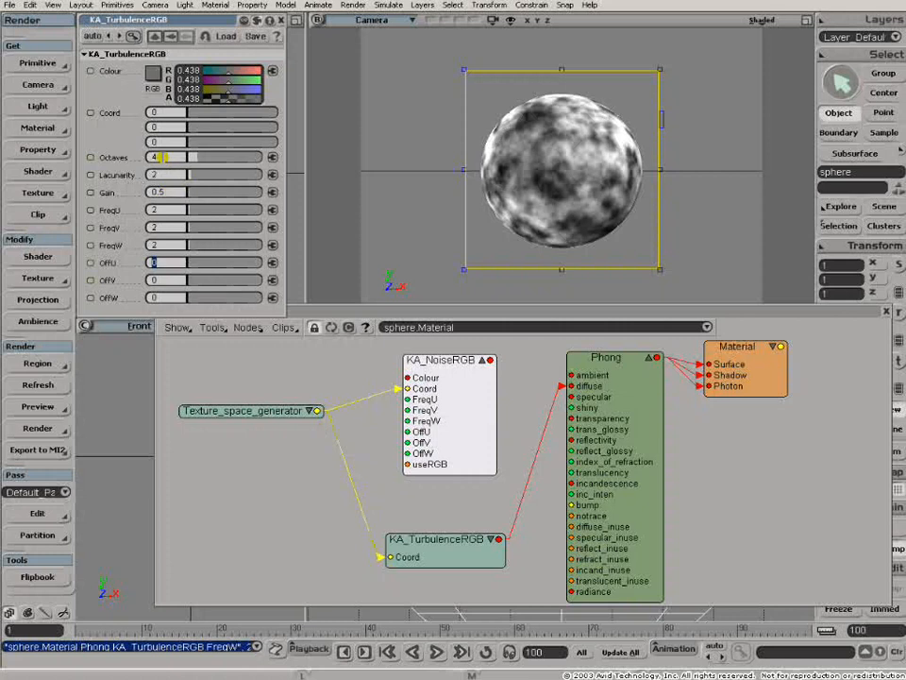
# - Set the Lacunarity of the KA_TurbulenceRGB node to 3
pyautogui.click(156, 157)
pyautogui.click(156, 174)
pyautogui.write('3')
pyautogui.press('Tab')
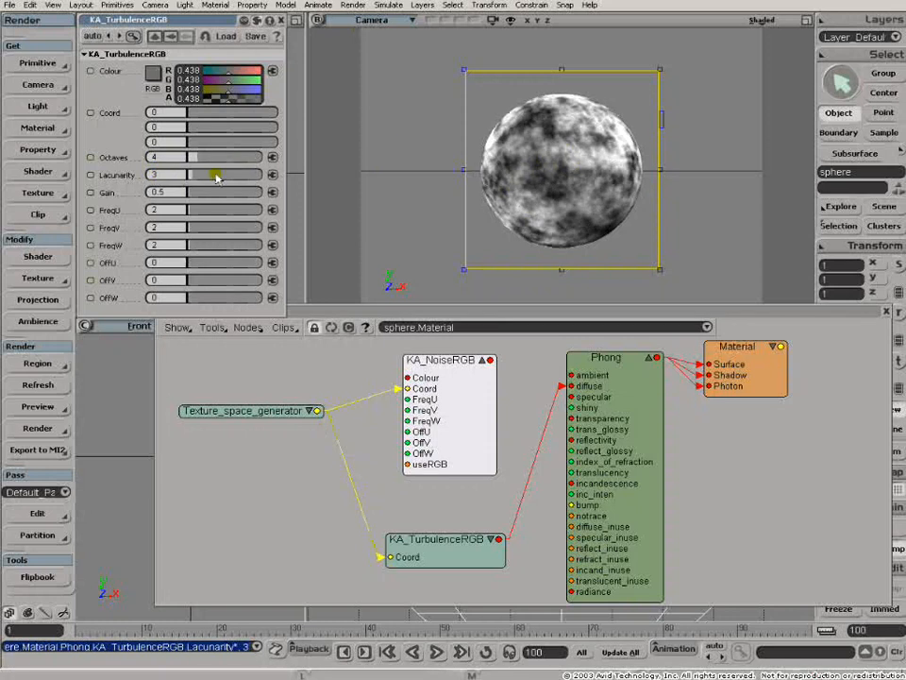
# - Set the Gain of KA_TurbulenceRGB to 1 and all of its colour channels to 0.313
pyautogui.click(174, 192)
pyautogui.write('1')
pyautogui.press('Return')
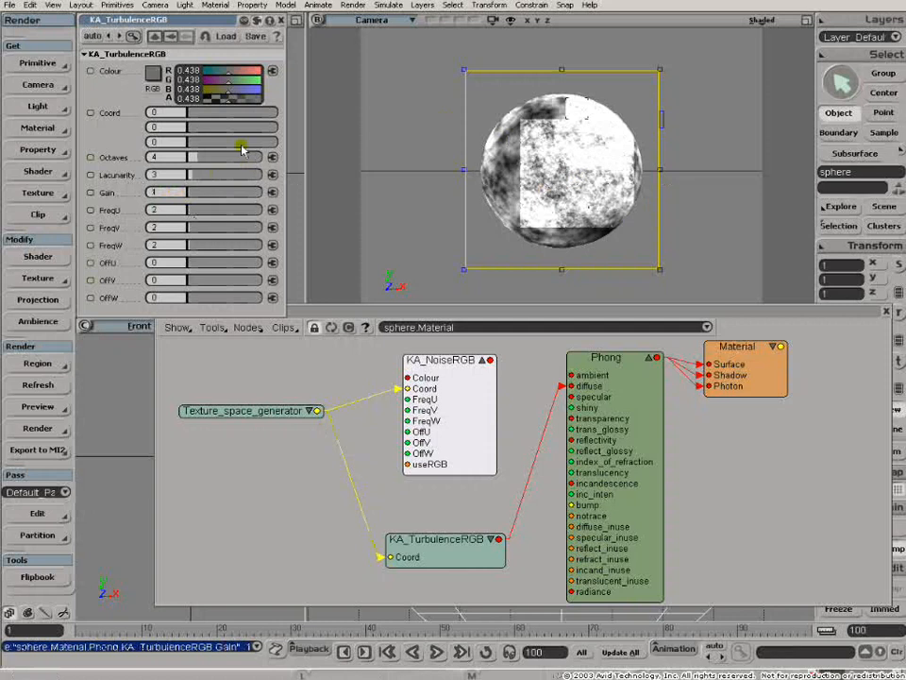
pyautogui.keyDown('ctrl'); pyautogui.moveTo(228, 100); pyautogui.dragTo(218, 97); pyautogui.keyUp('ctrl')
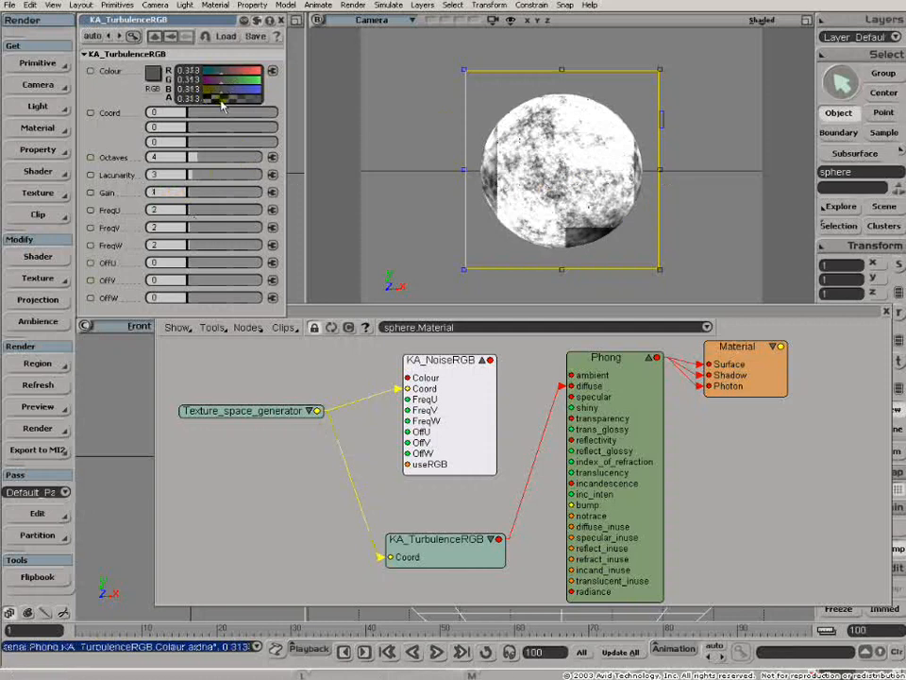